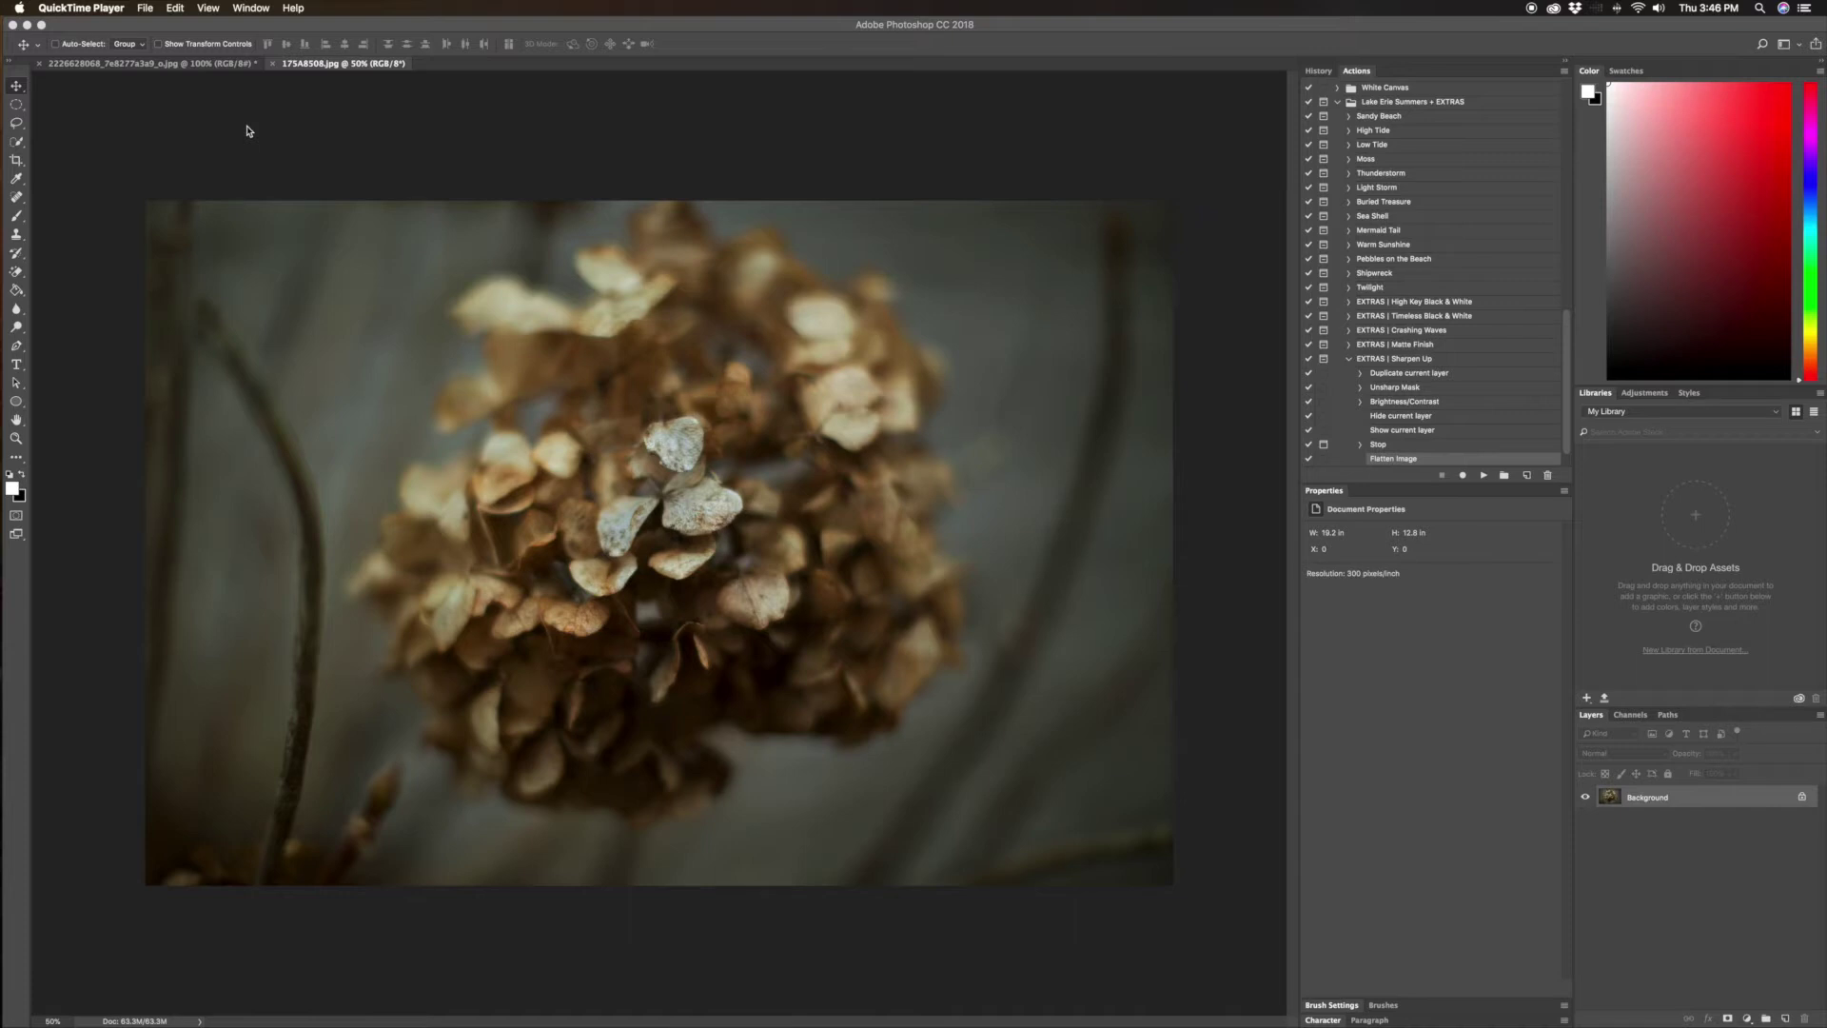
Step: Bring Photoshop forward showing the scratched film texture document beside the hydrangea photo
click(221, 63)
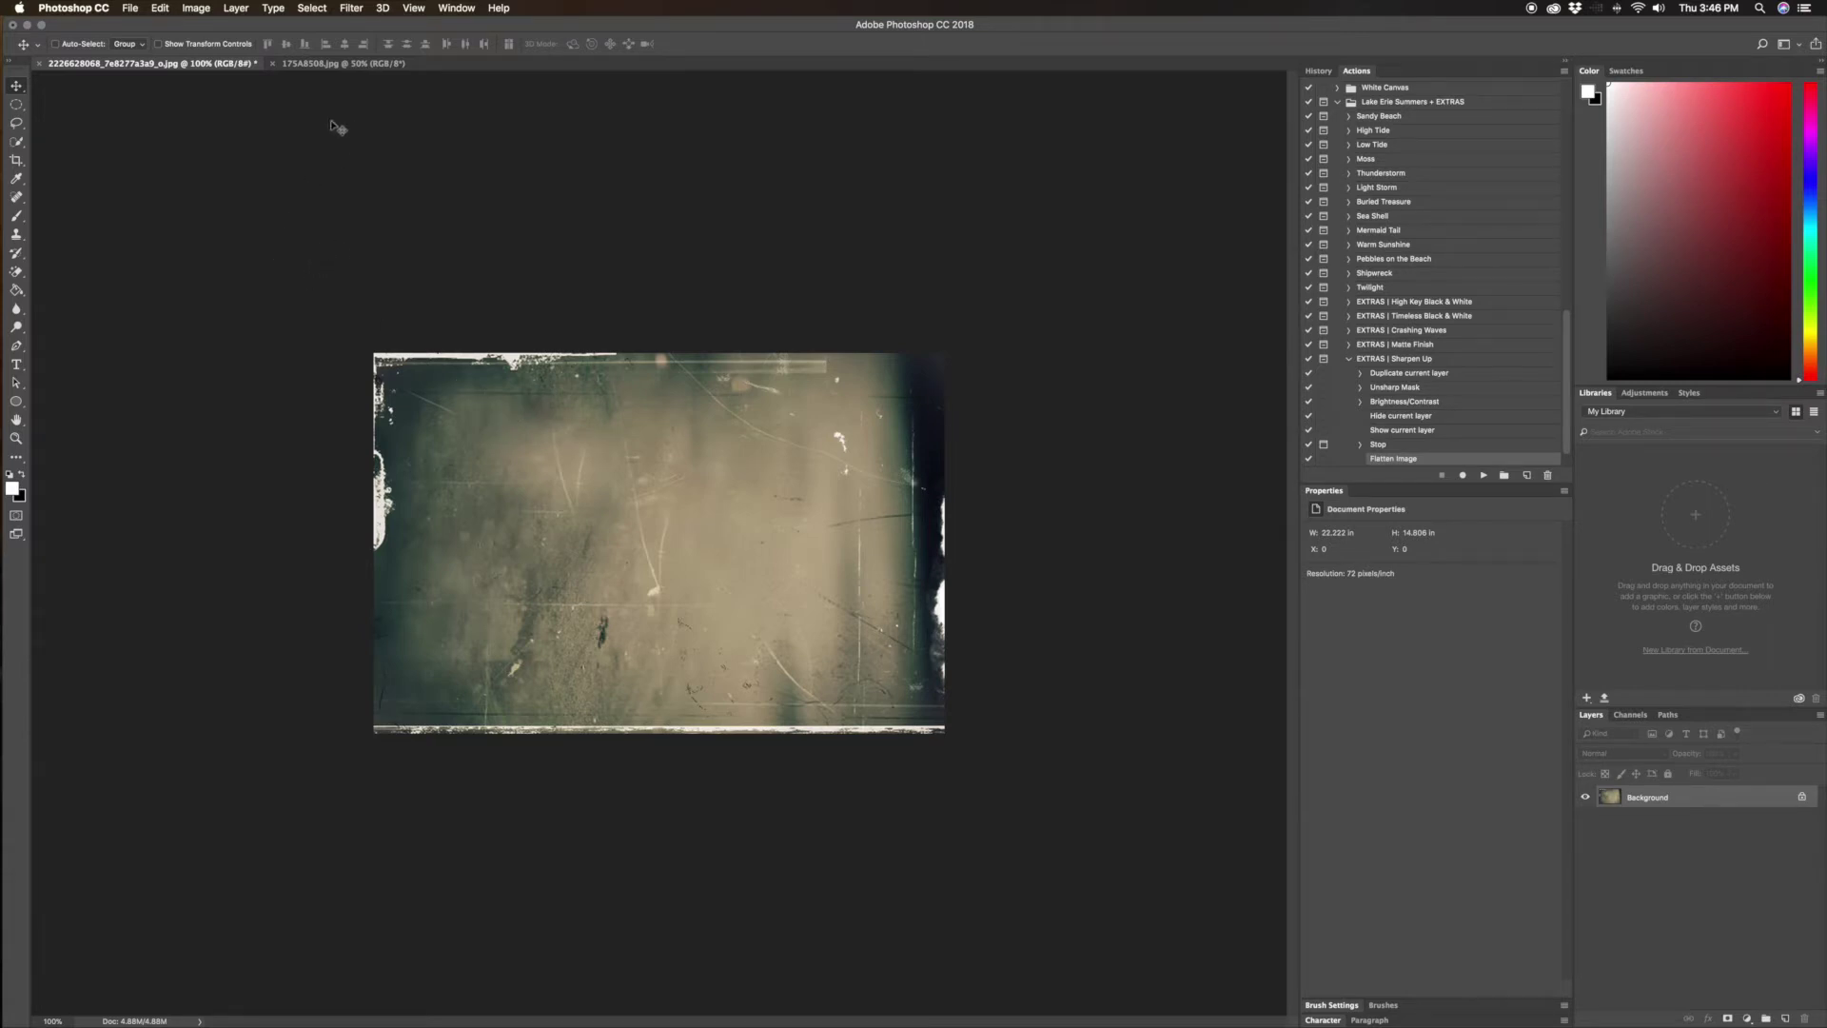
Step: Zoom the hydrangea photo to 33.3% and float the film texture in its own window
click(333, 65)
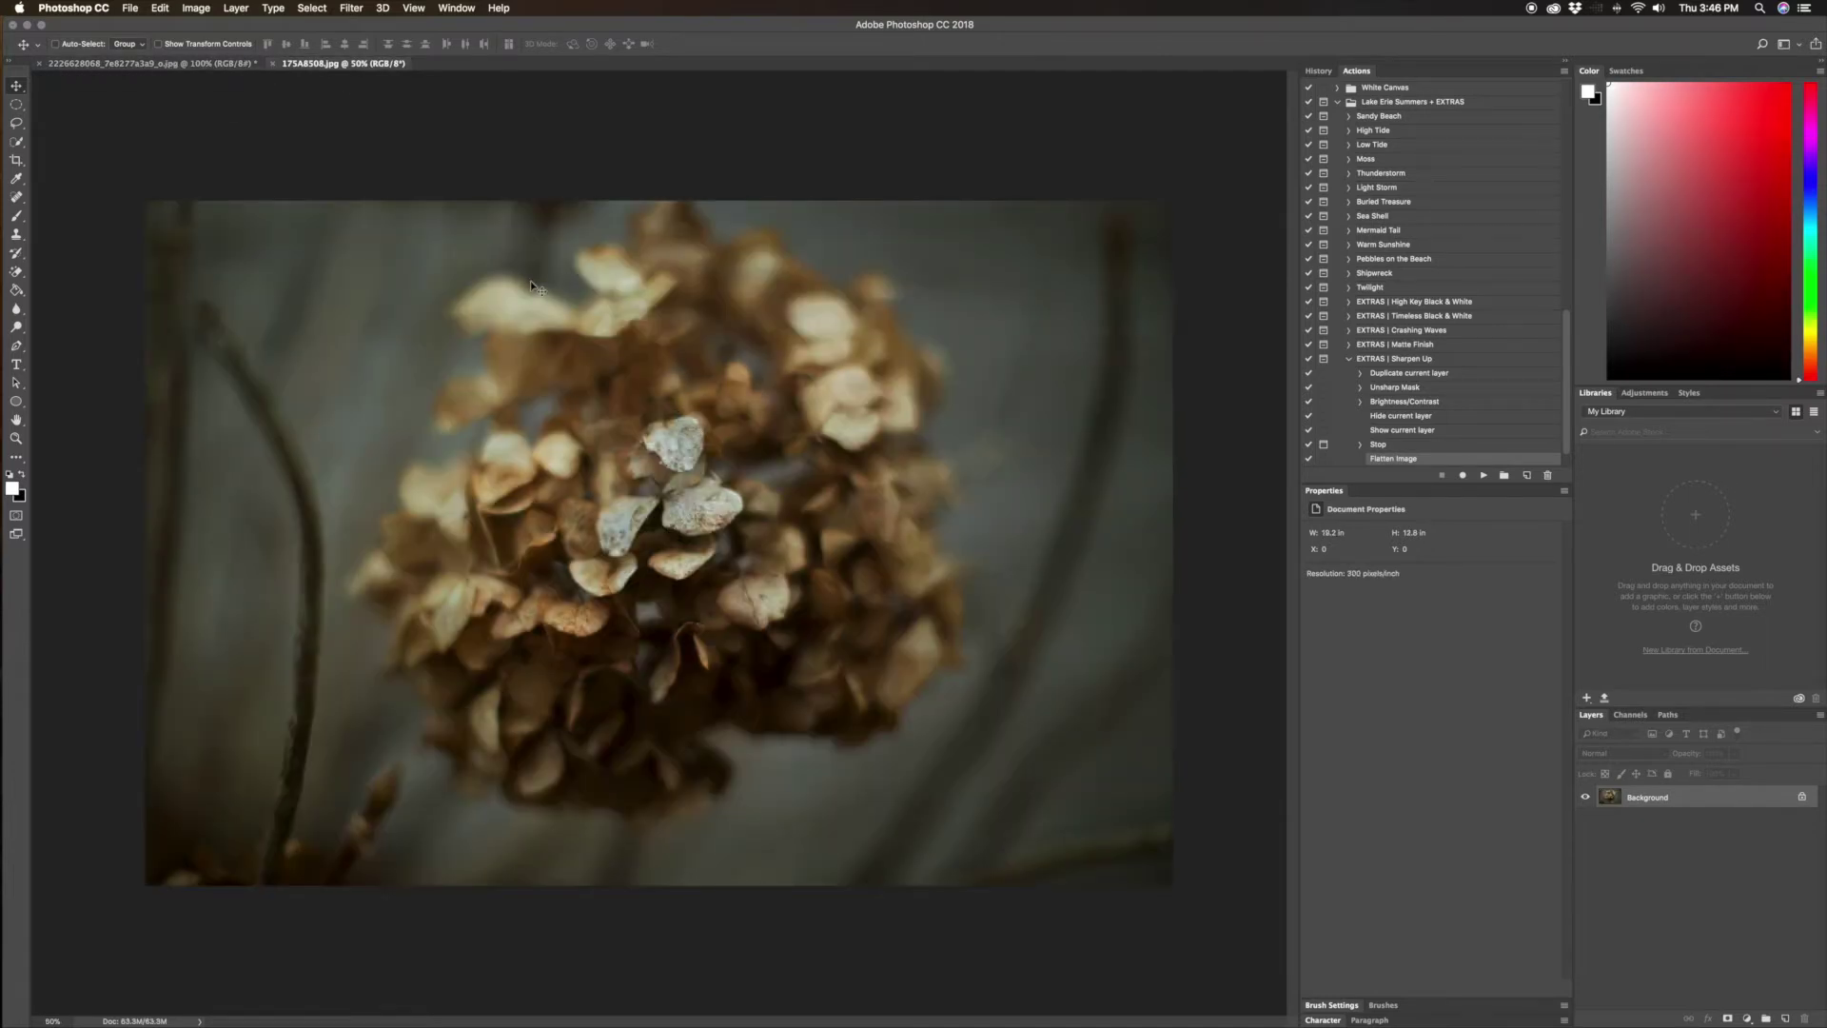
key(super+minus)
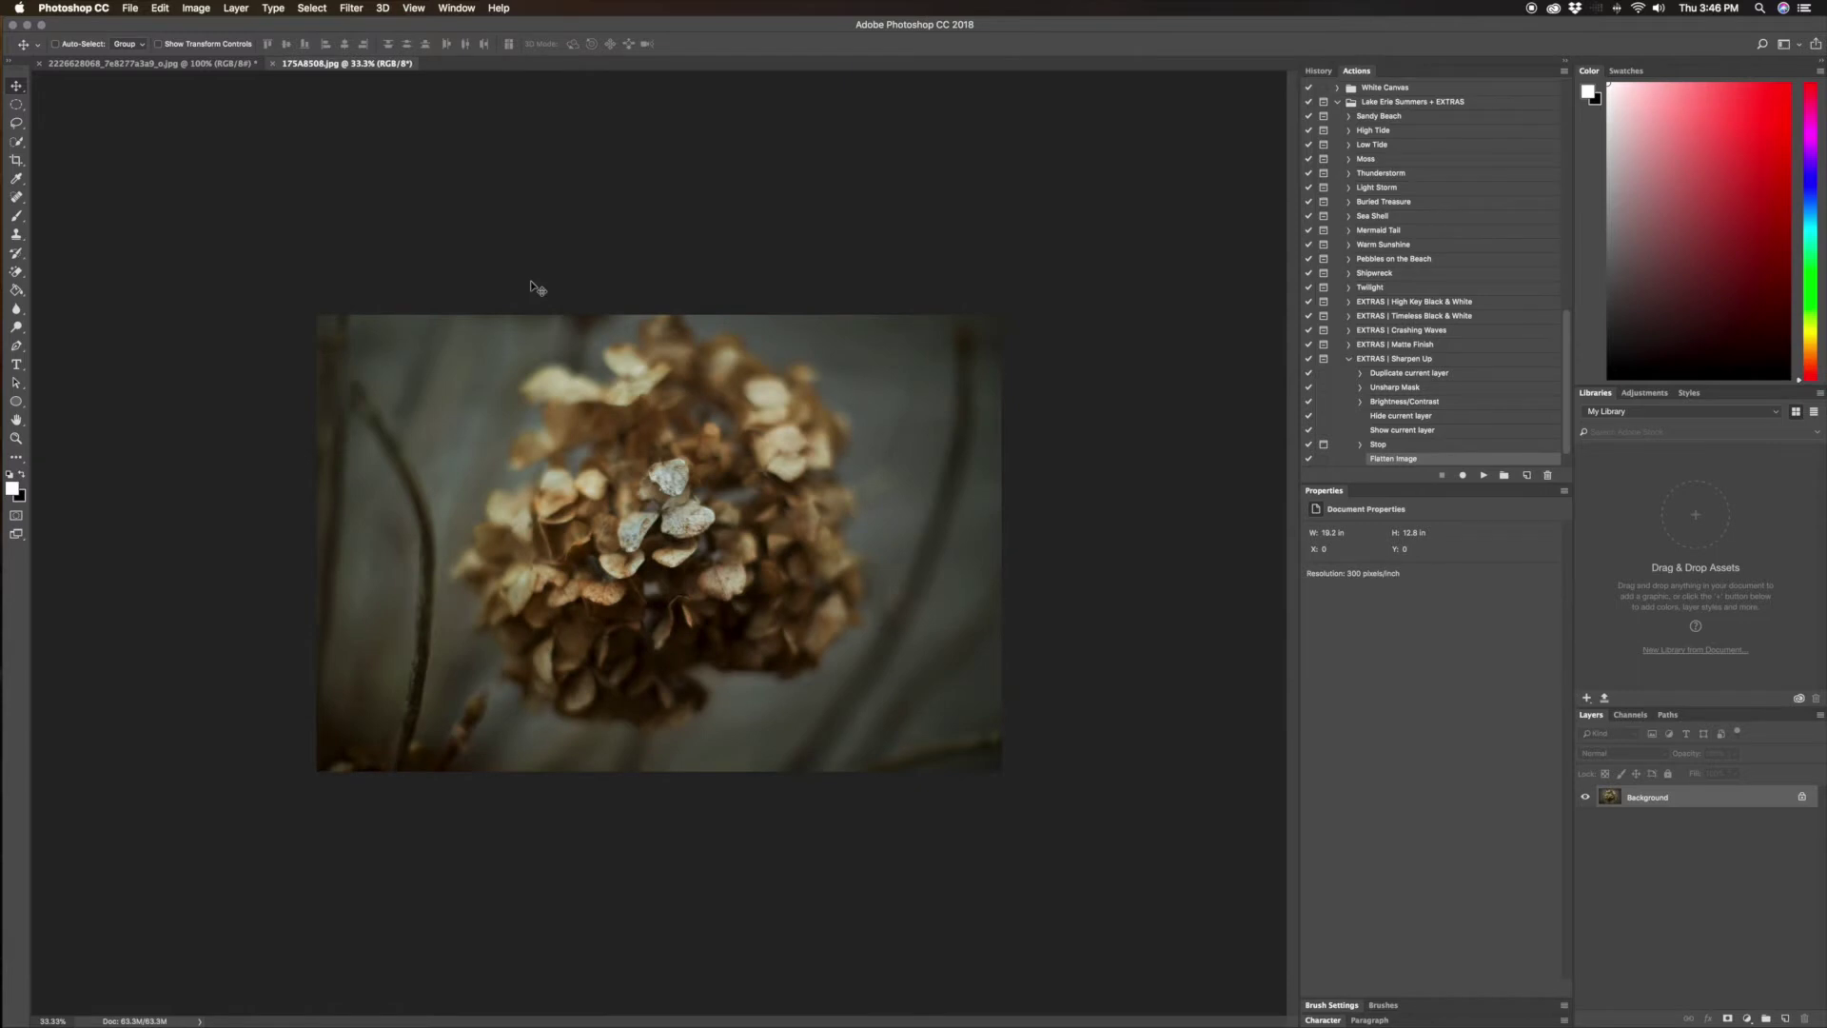
click(168, 64)
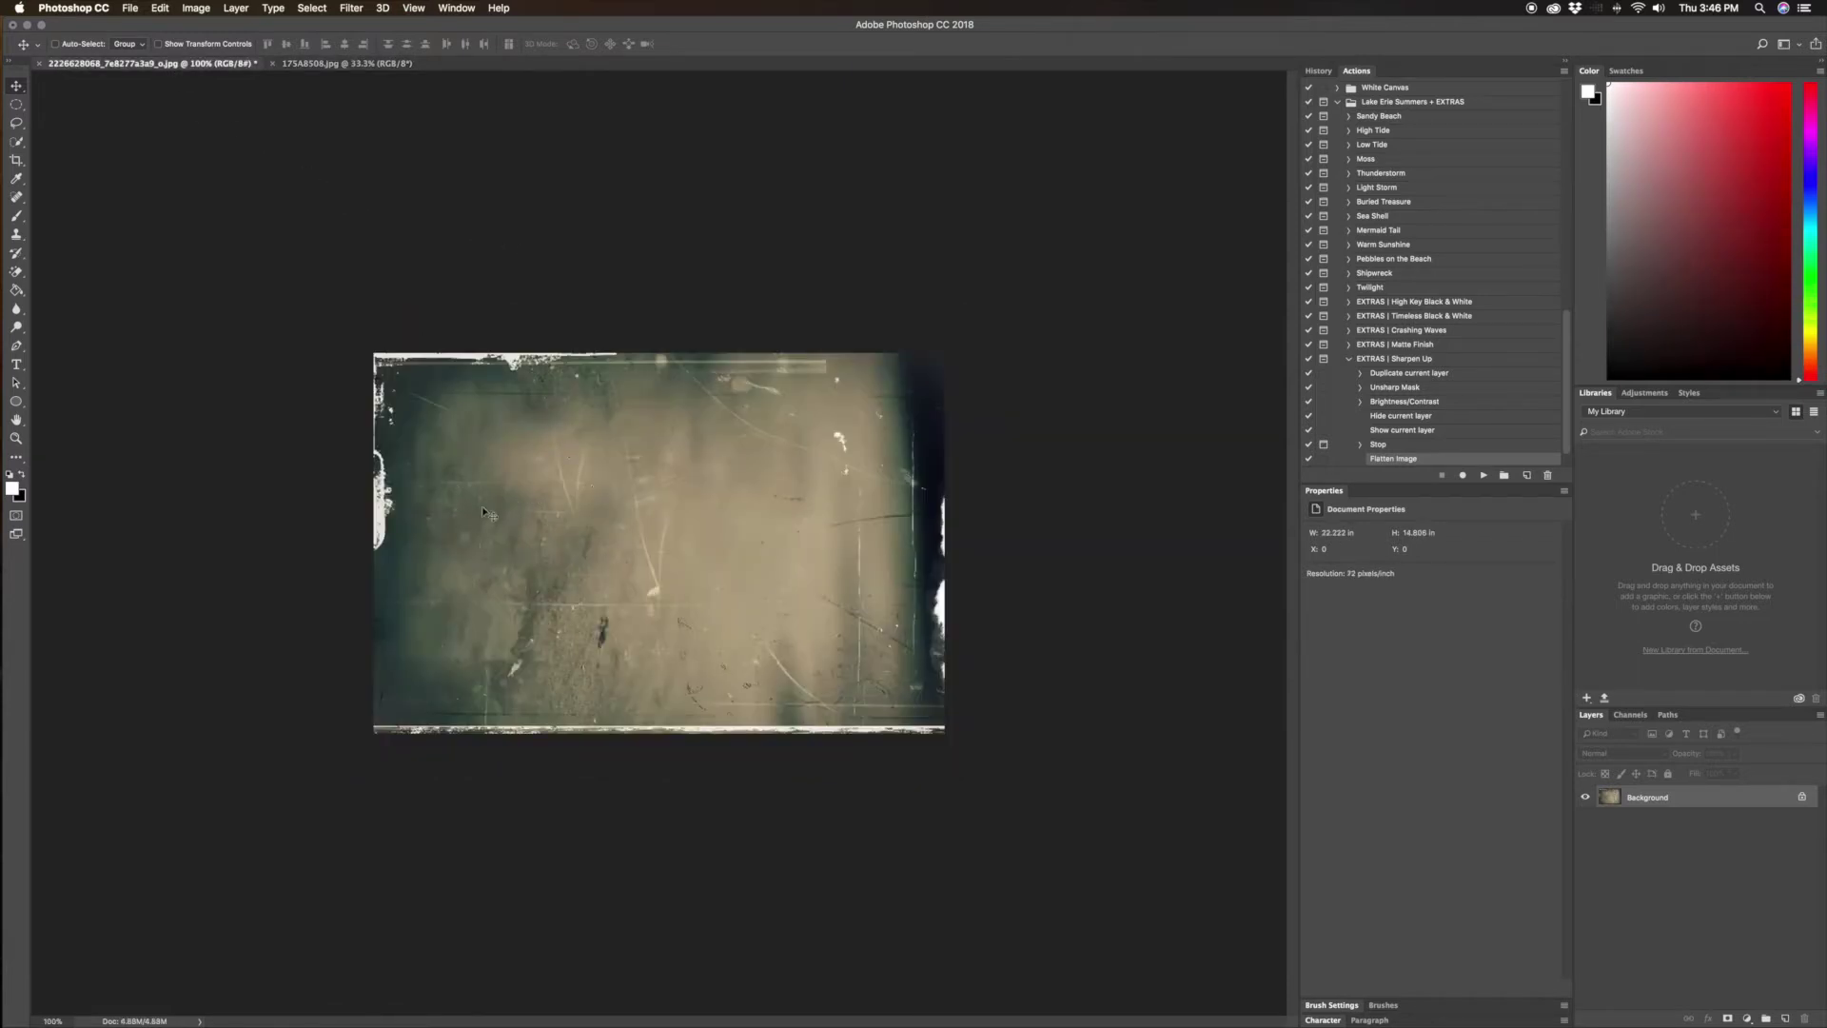
click(332, 64)
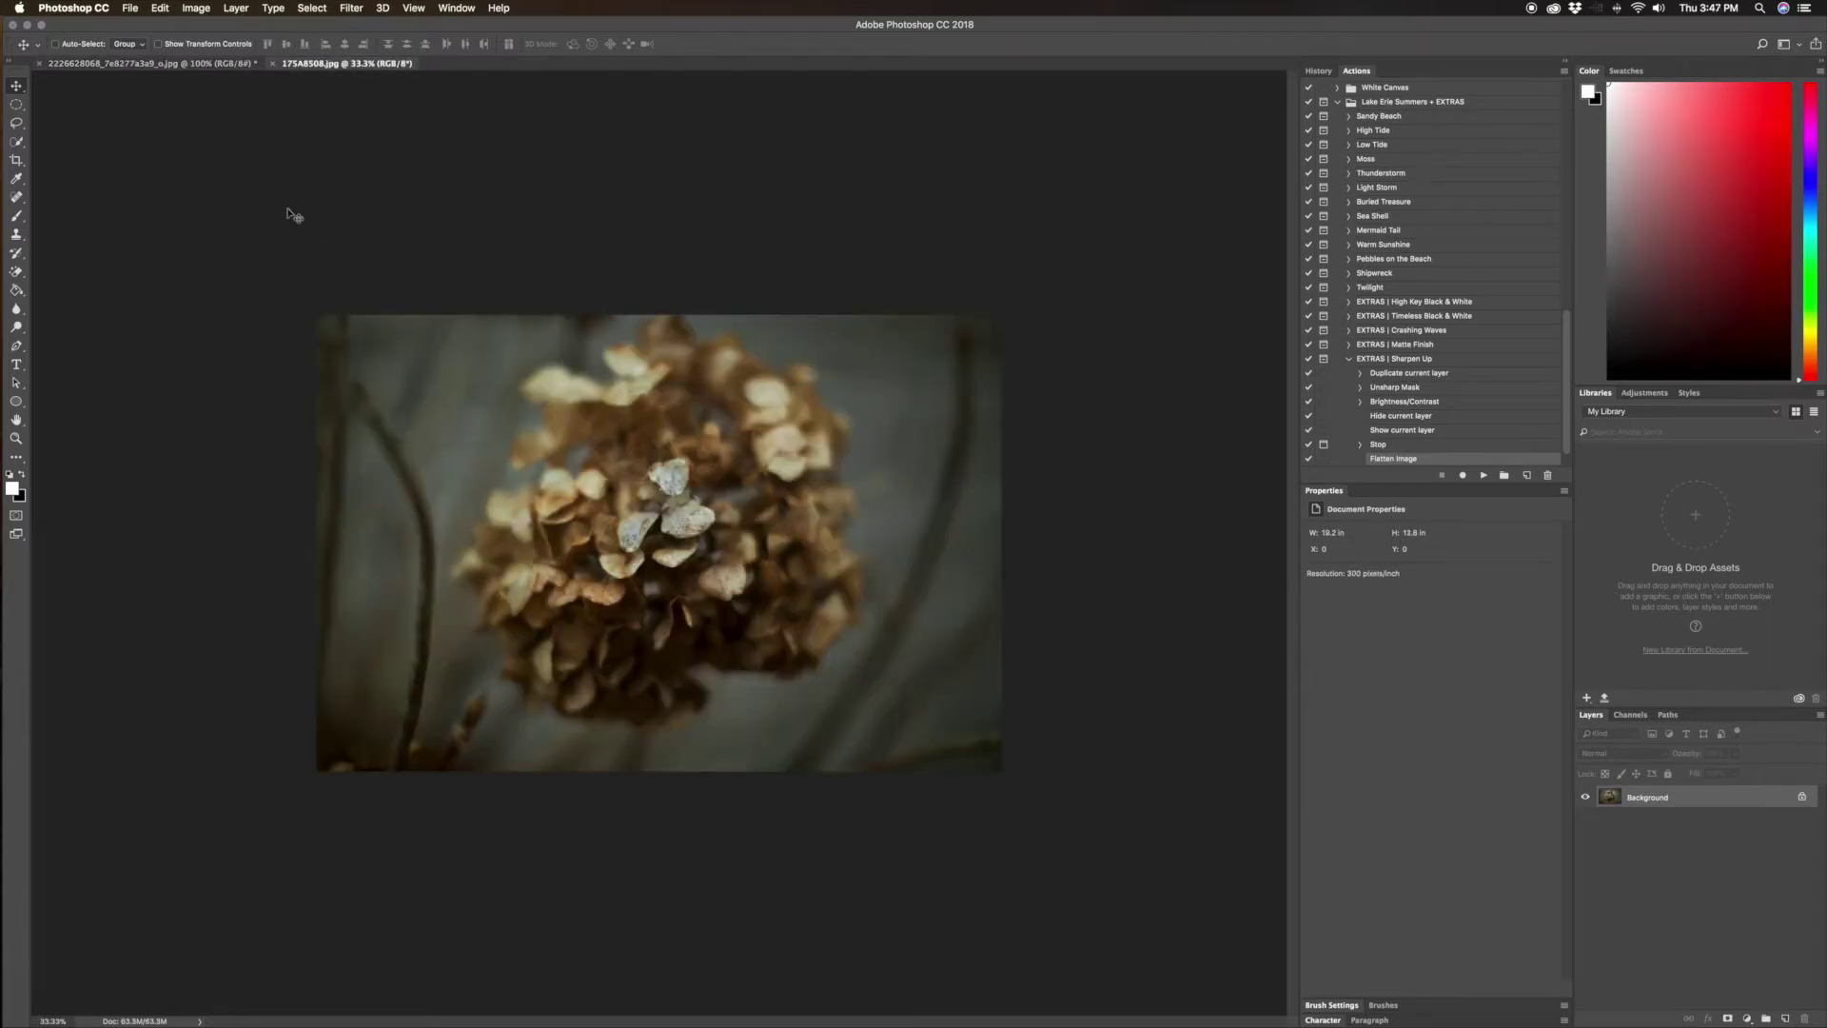
click(215, 65)
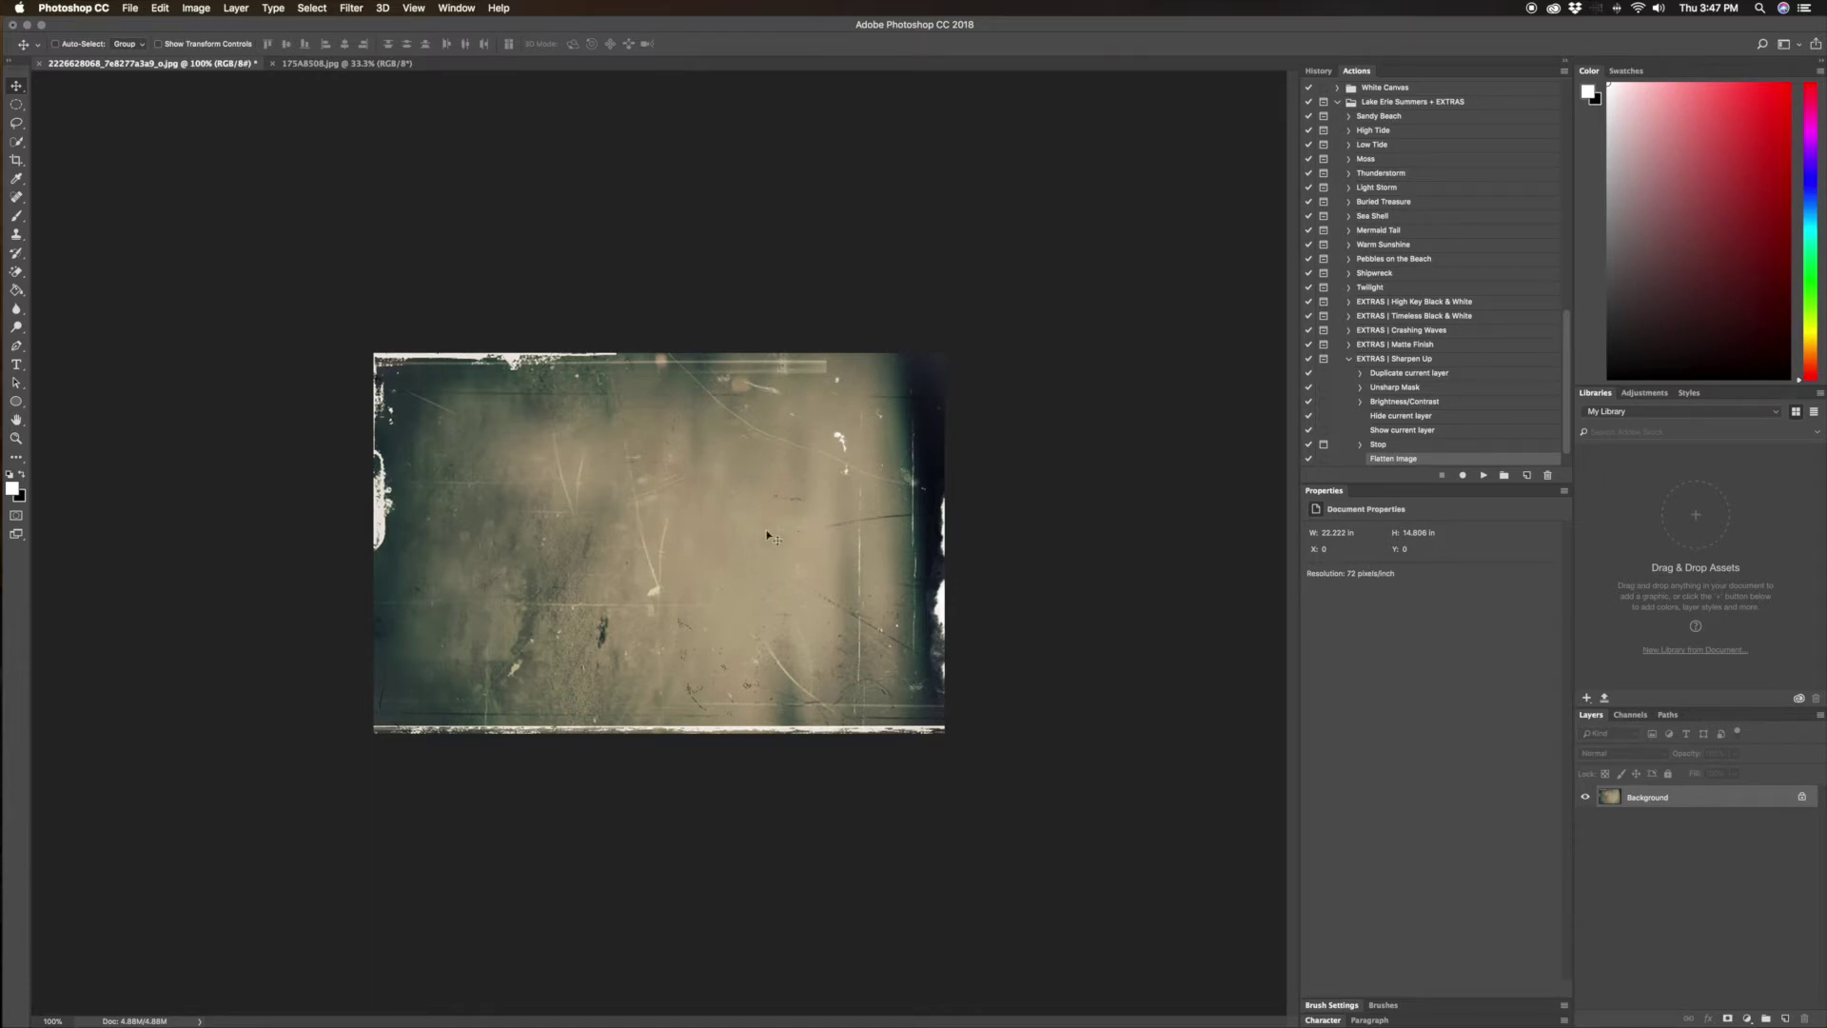
click(334, 67)
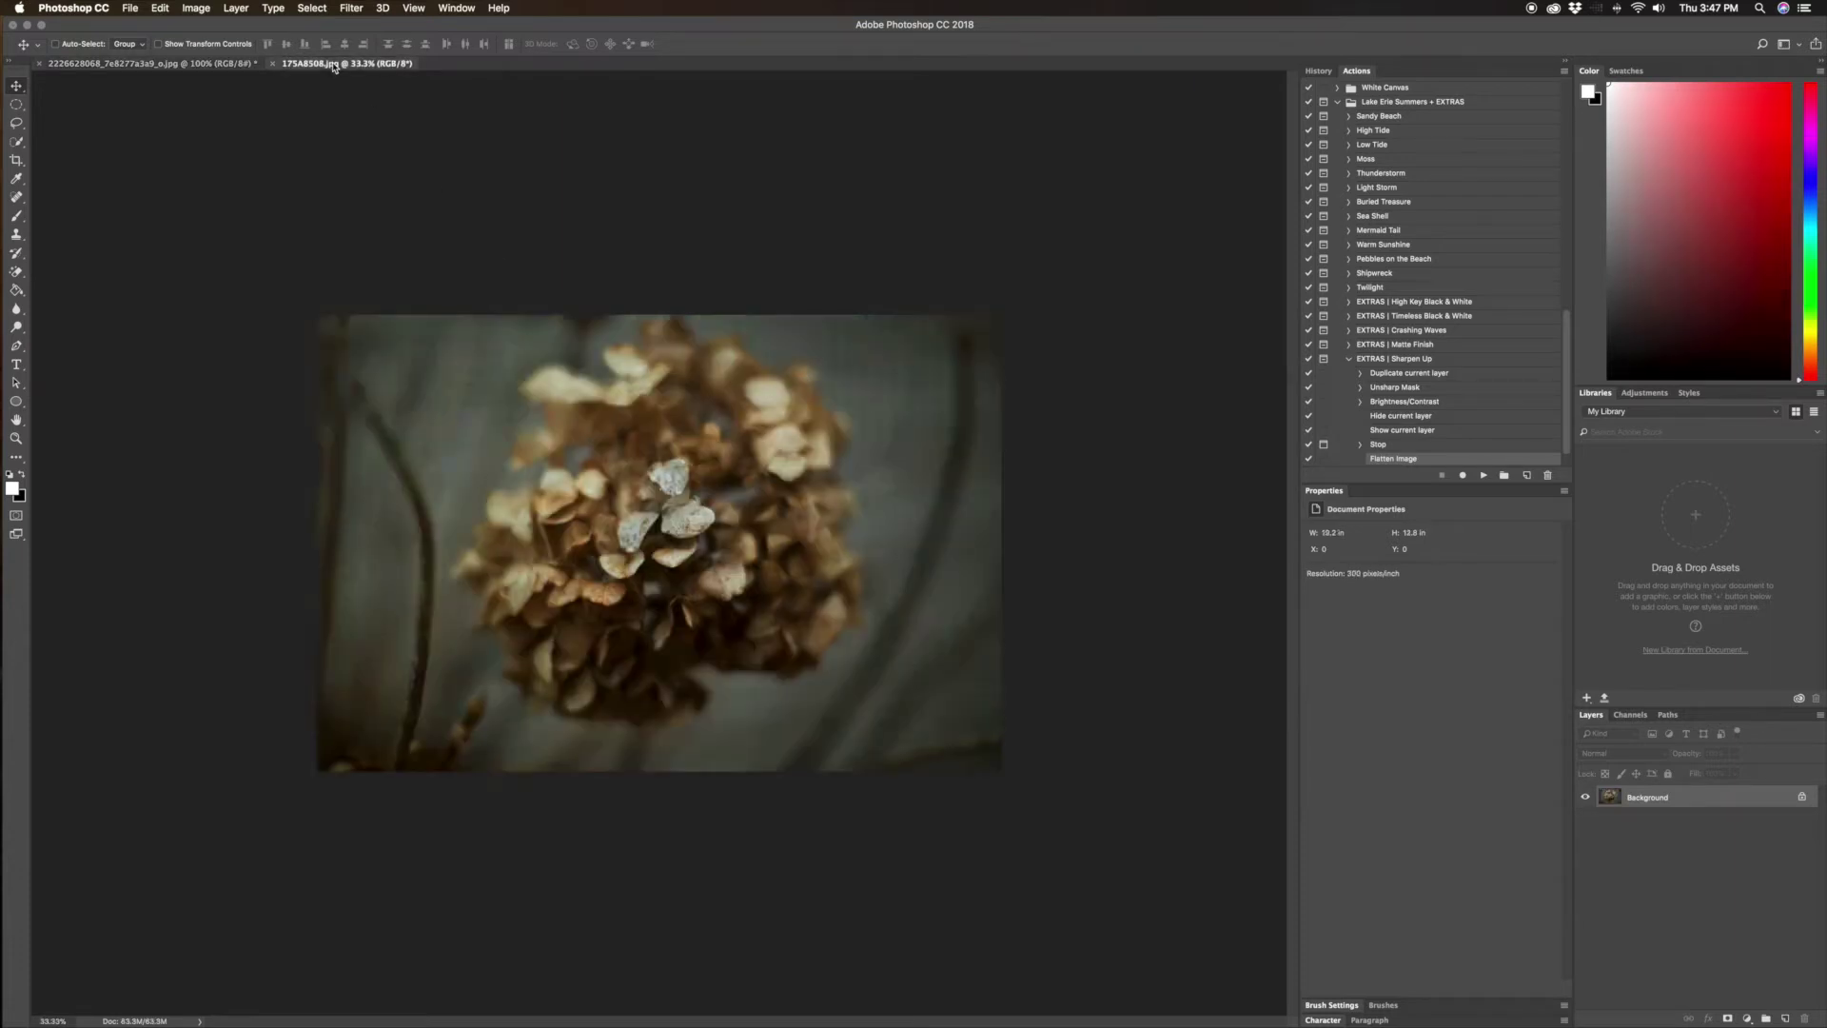
click(202, 66)
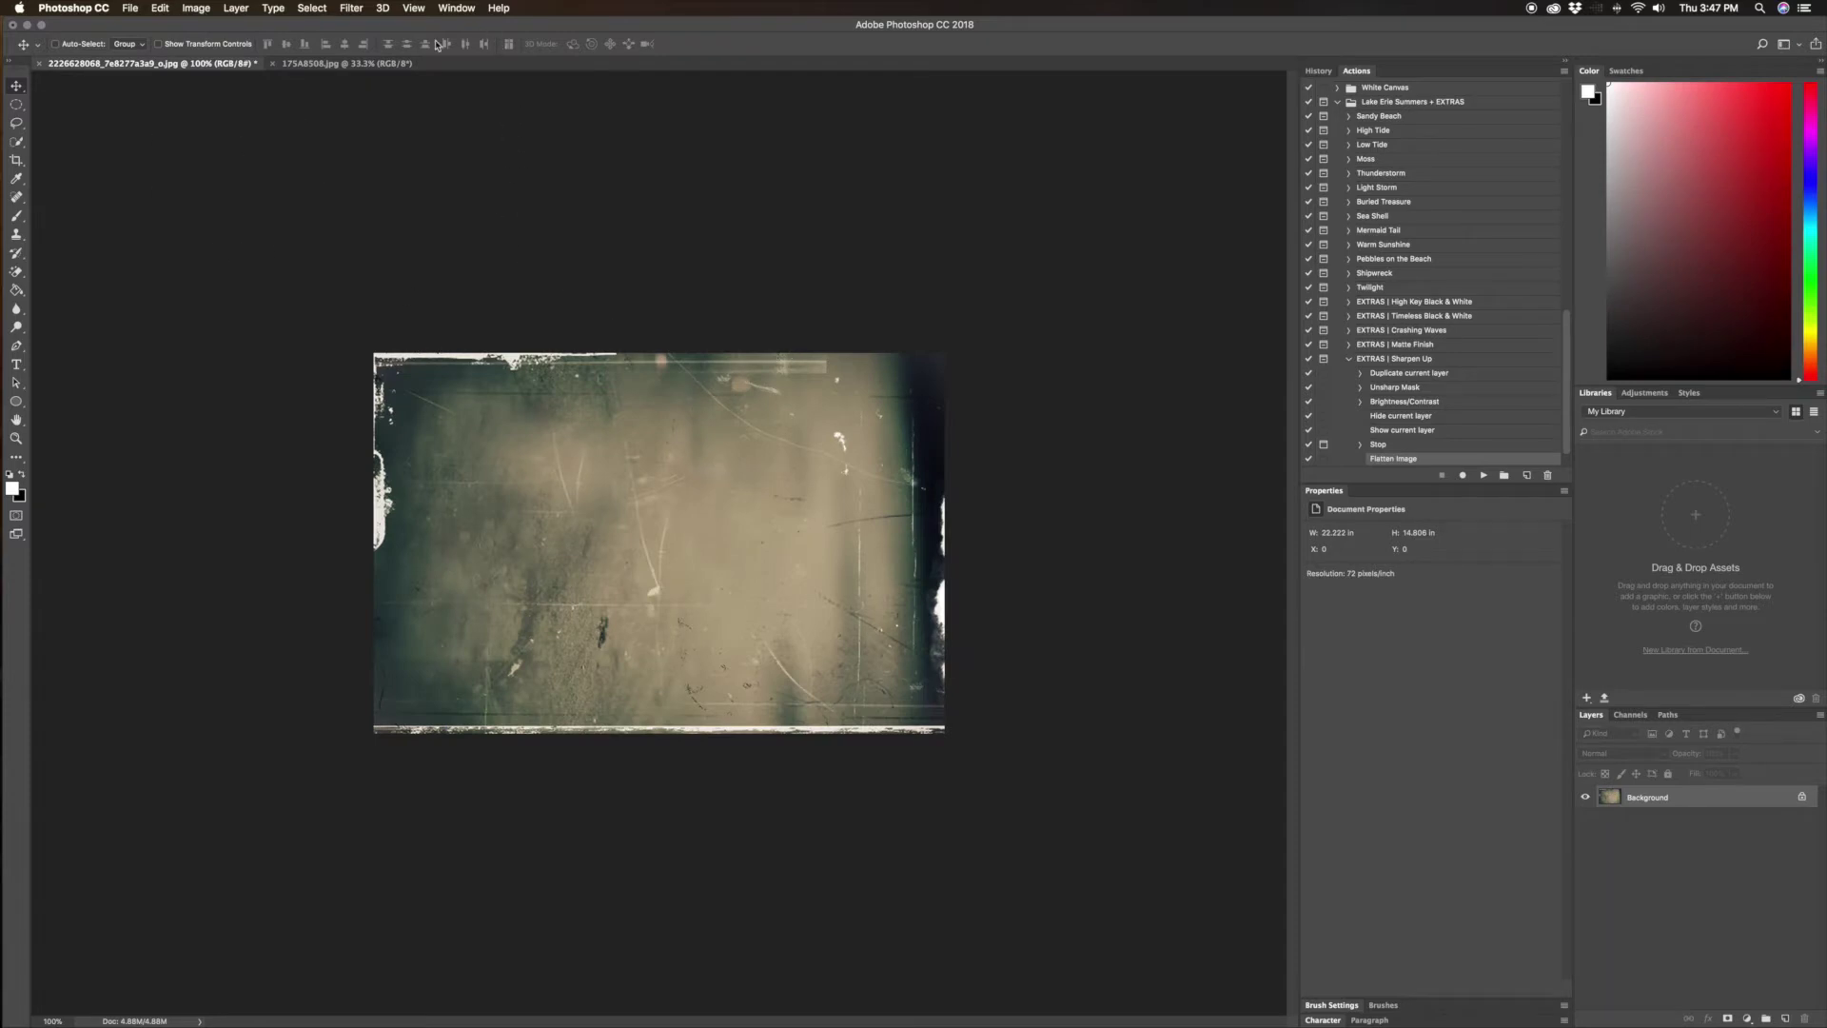
drag(218, 72, 213, 96)
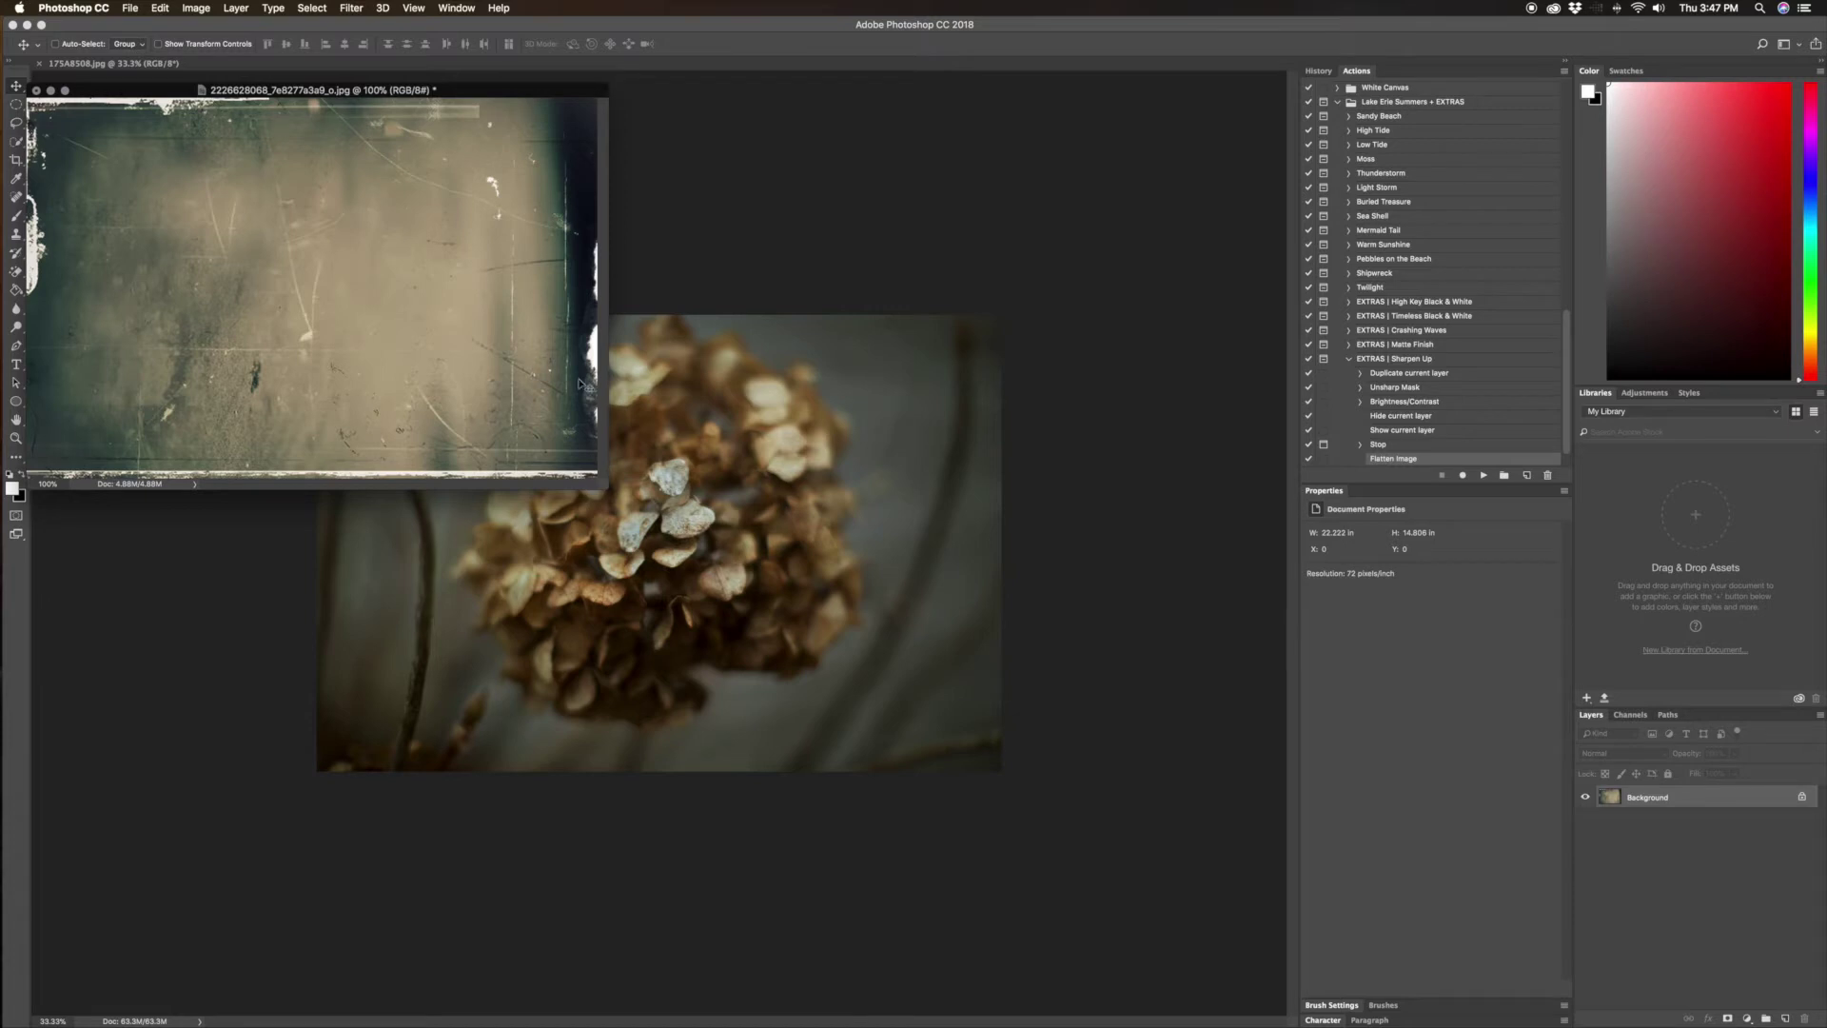
Step: Copy the film texture into the hydrangea photo as Layer 1, aligned top-left at X 0, Y 0
drag(474, 318, 699, 493)
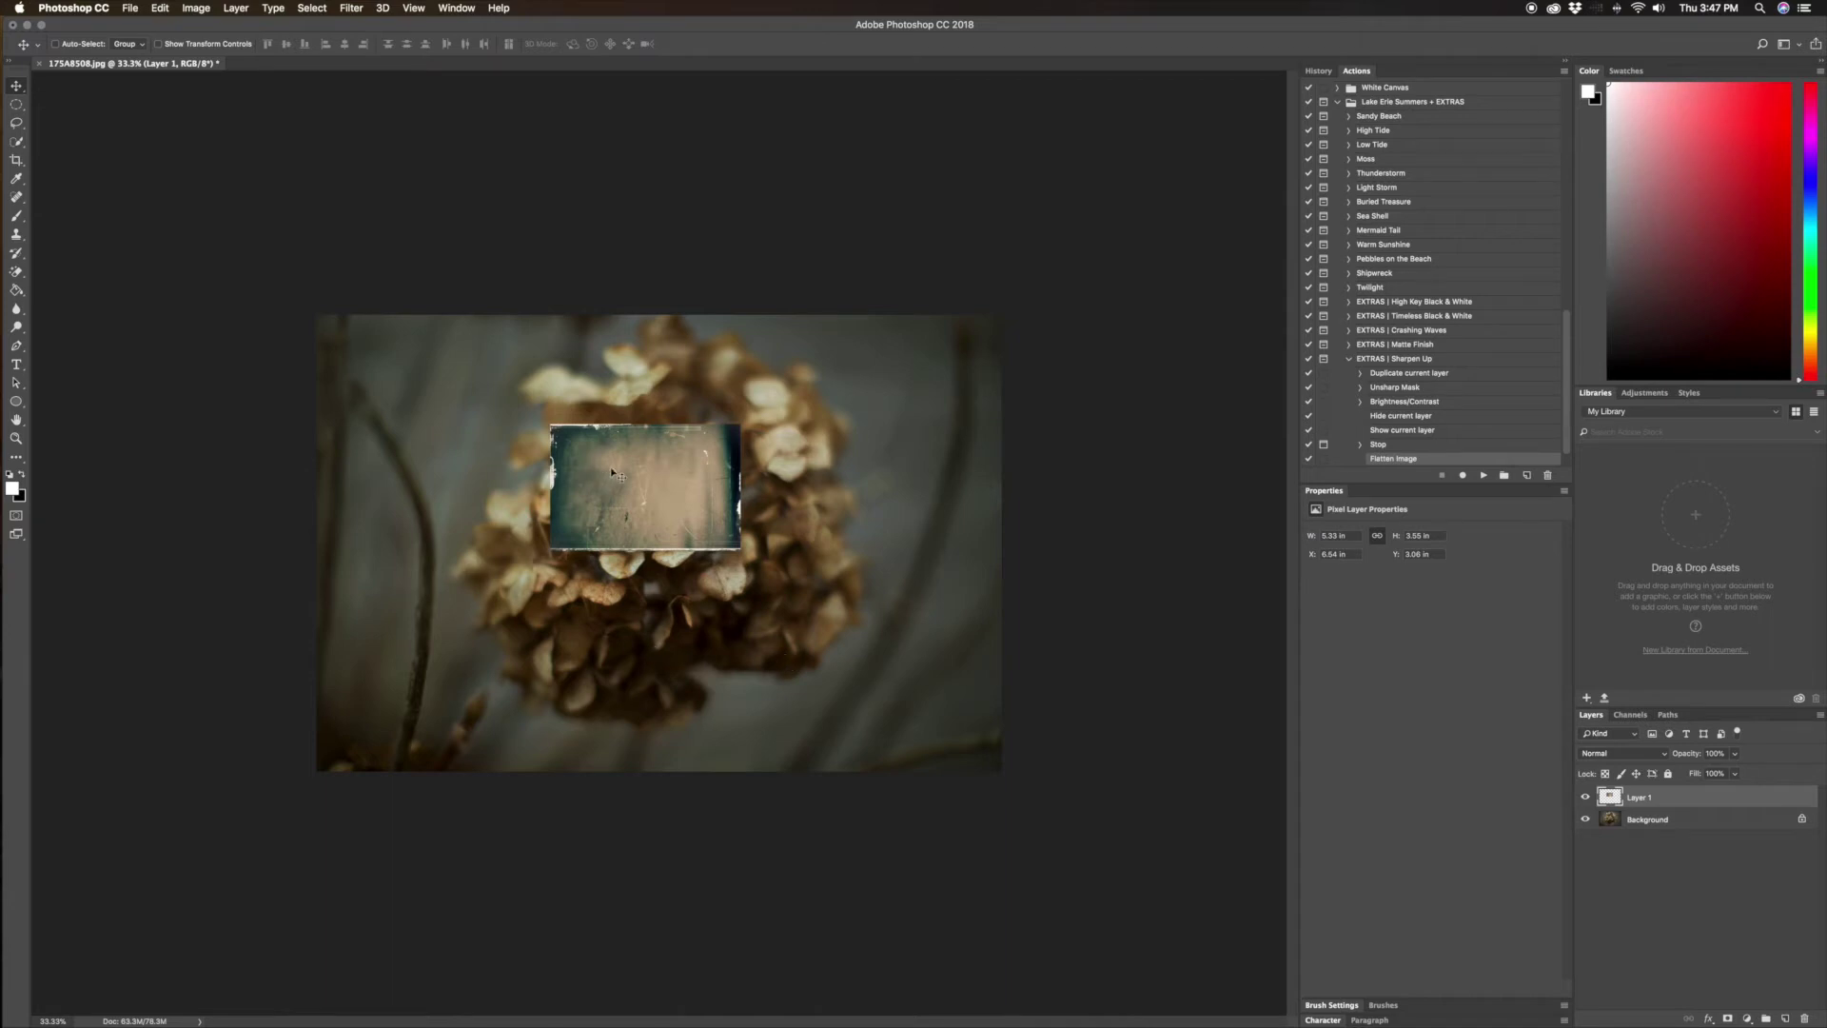
drag(612, 472, 383, 366)
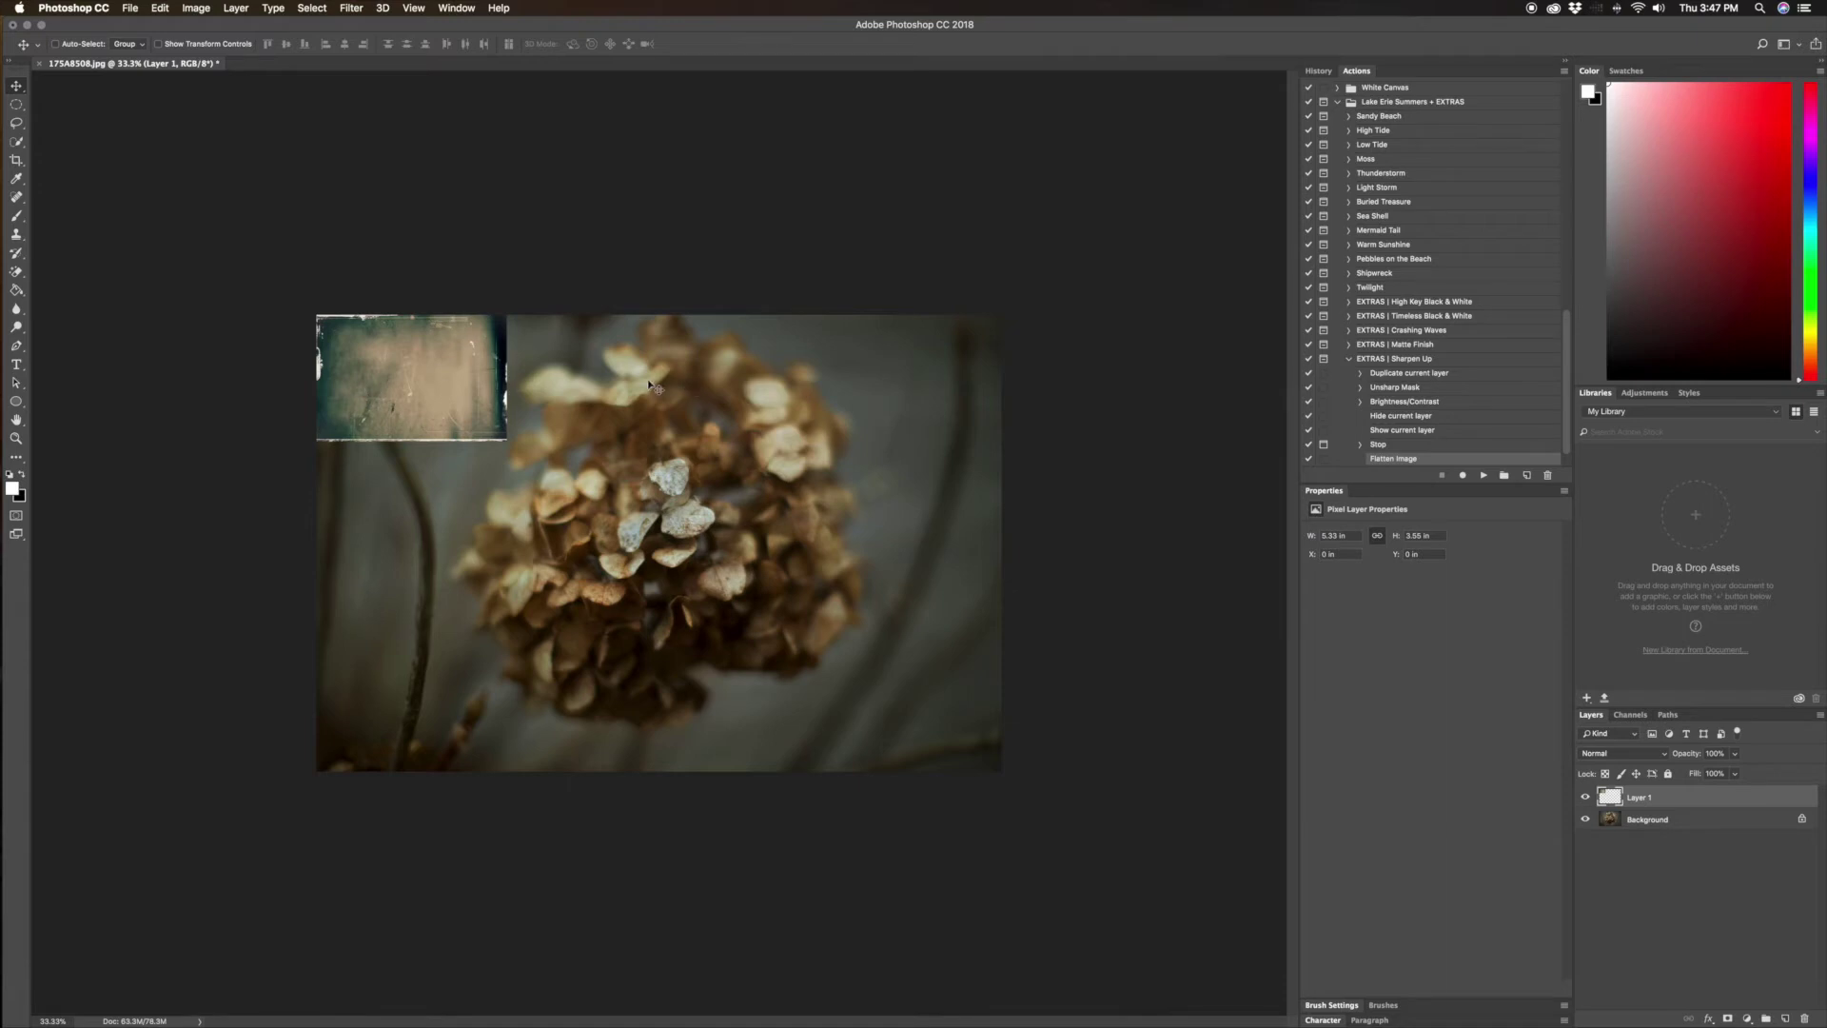
click(158, 8)
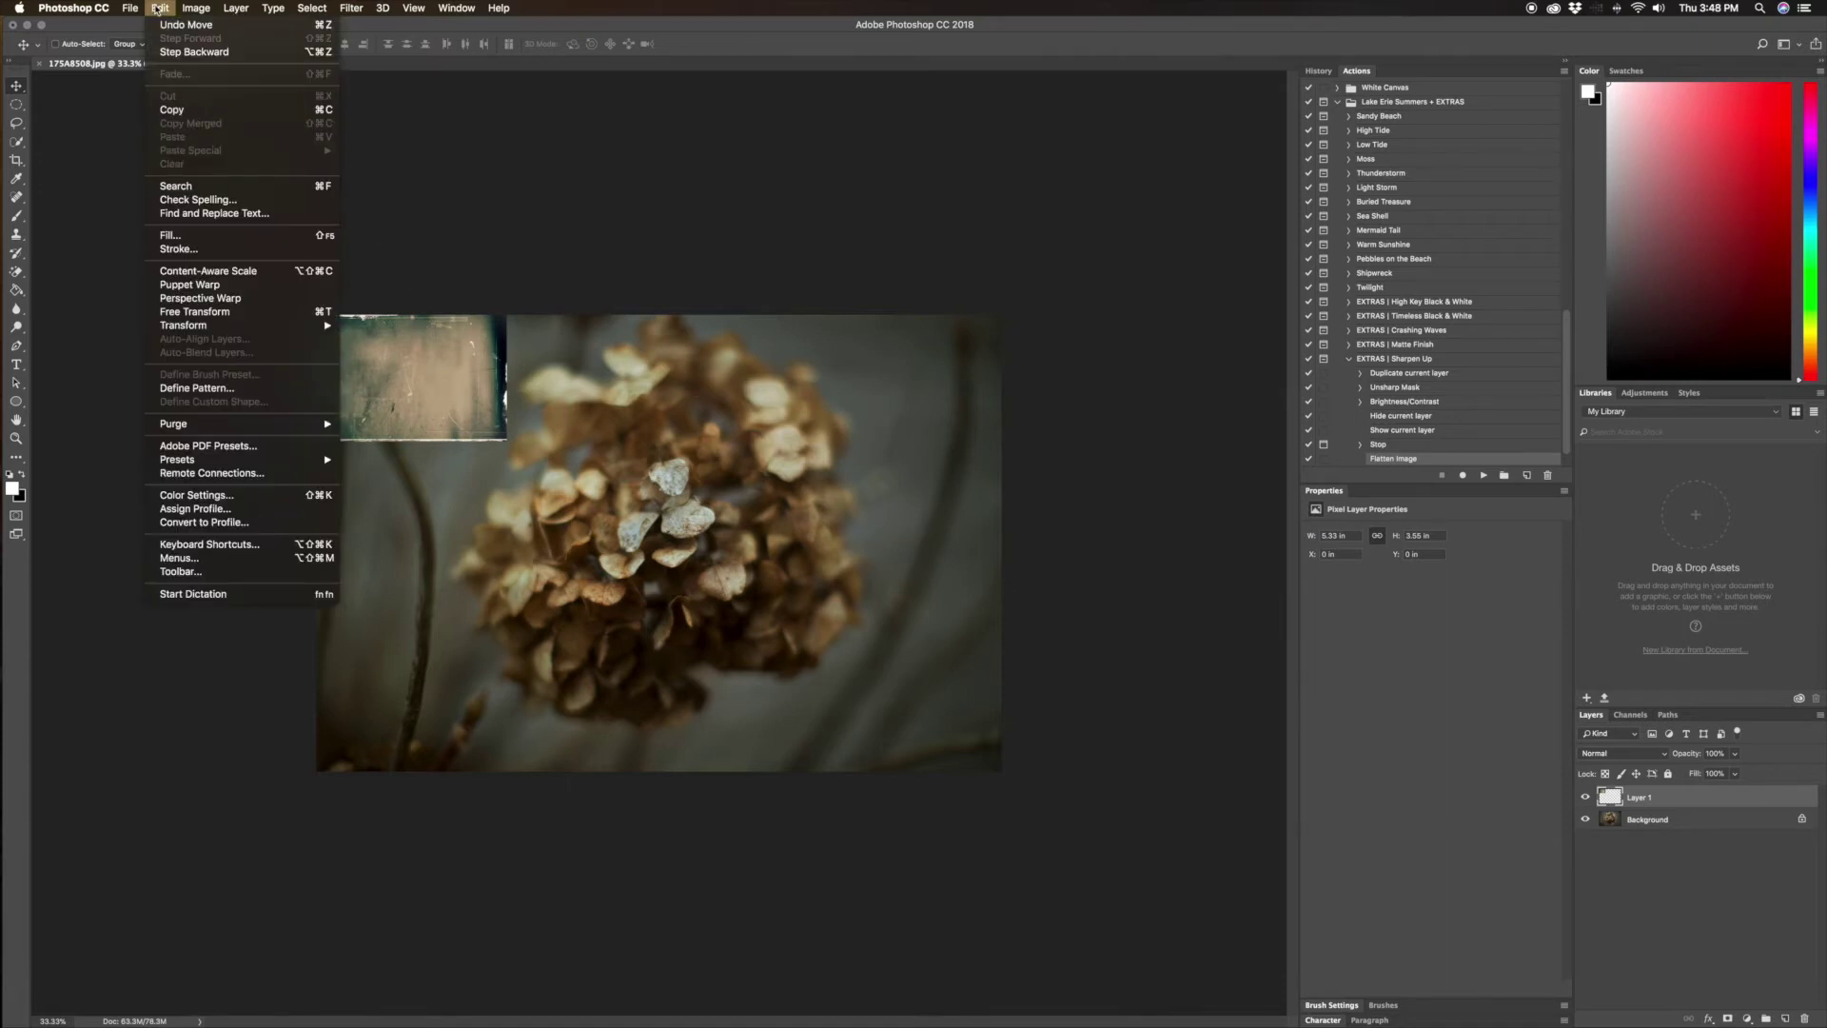
Step: Free Transform Layer 1 to 21.11 × 14.07 in so the texture covers the whole photo
click(219, 312)
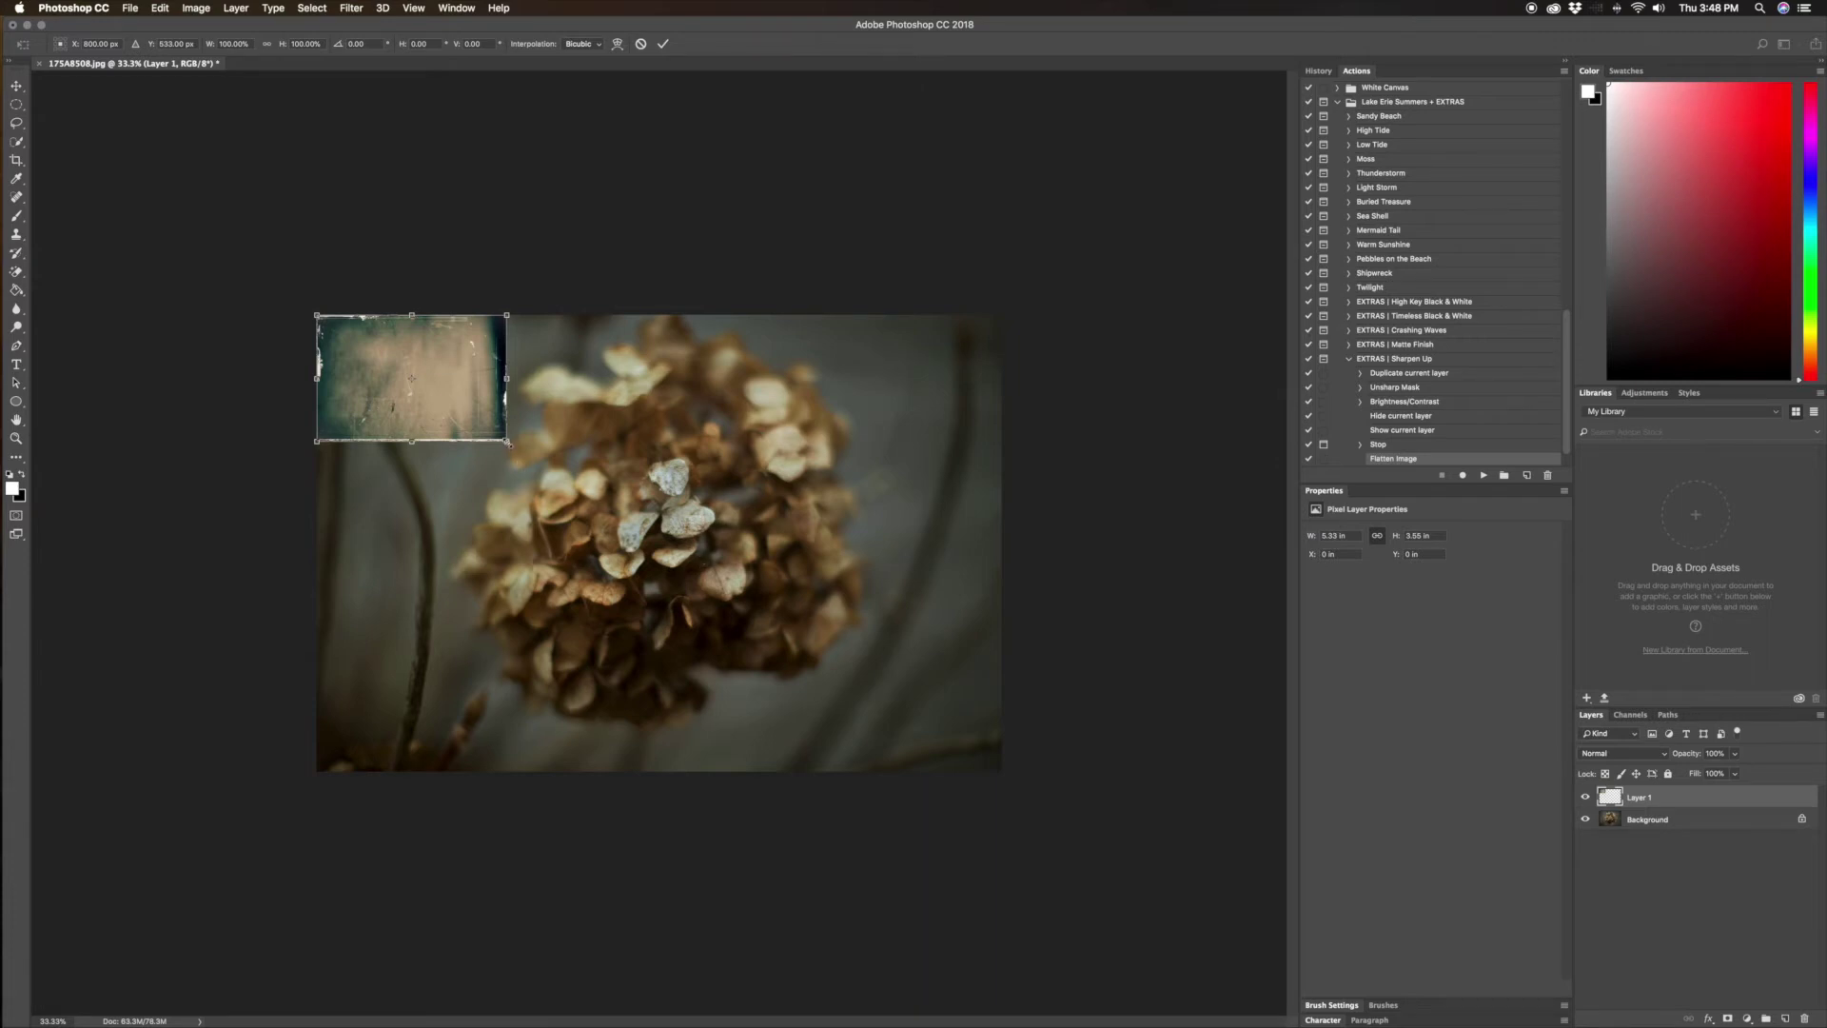
drag(508, 443, 874, 946)
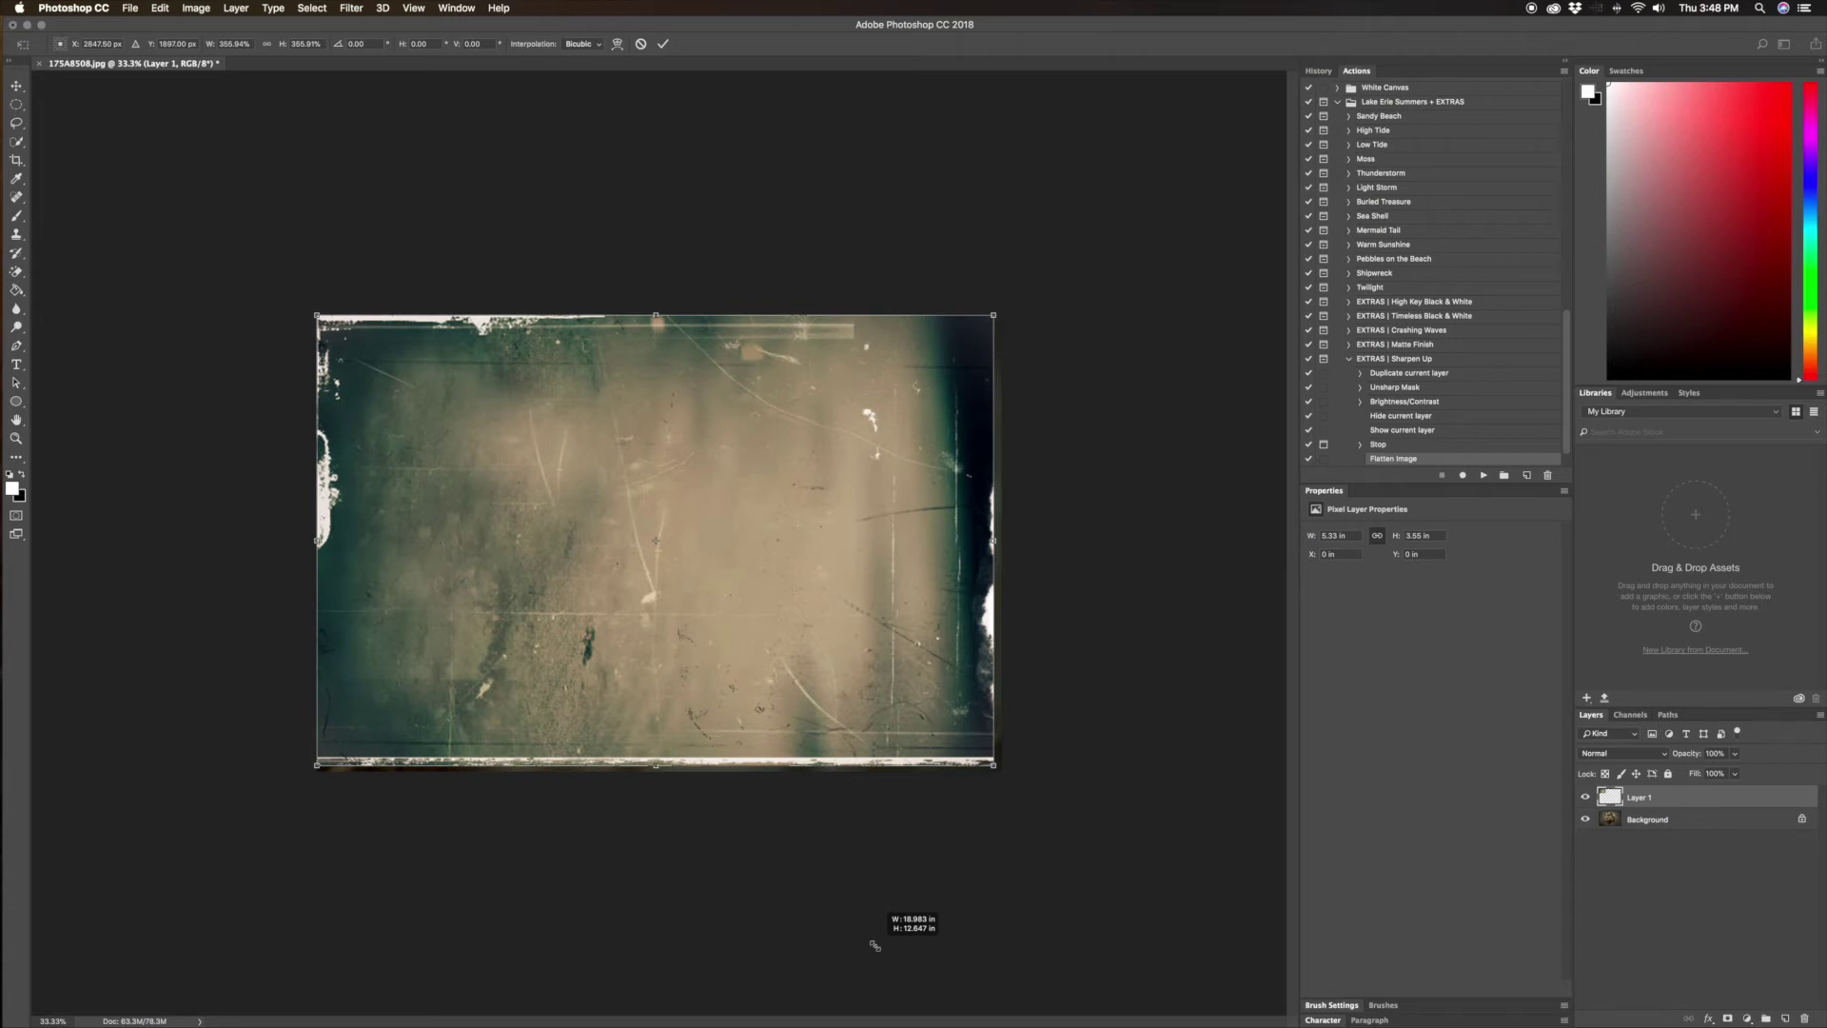
drag(875, 946, 896, 970)
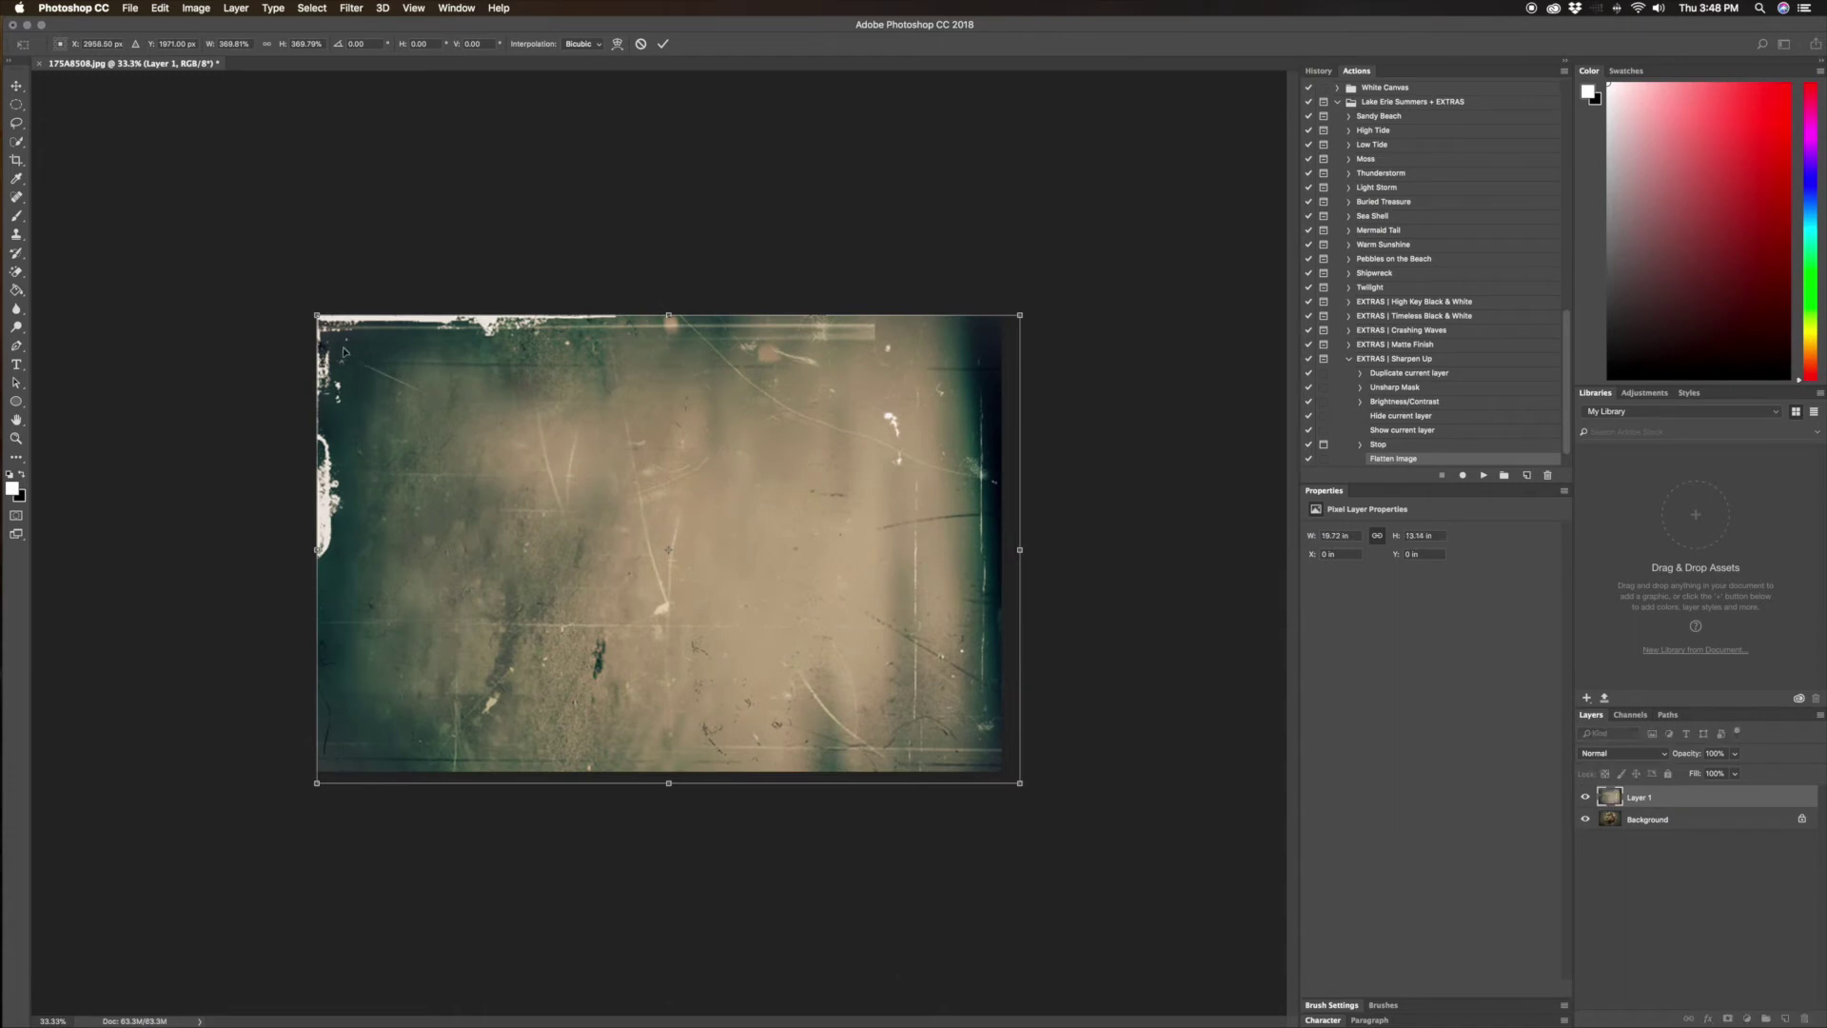
drag(316, 313, 291, 276)
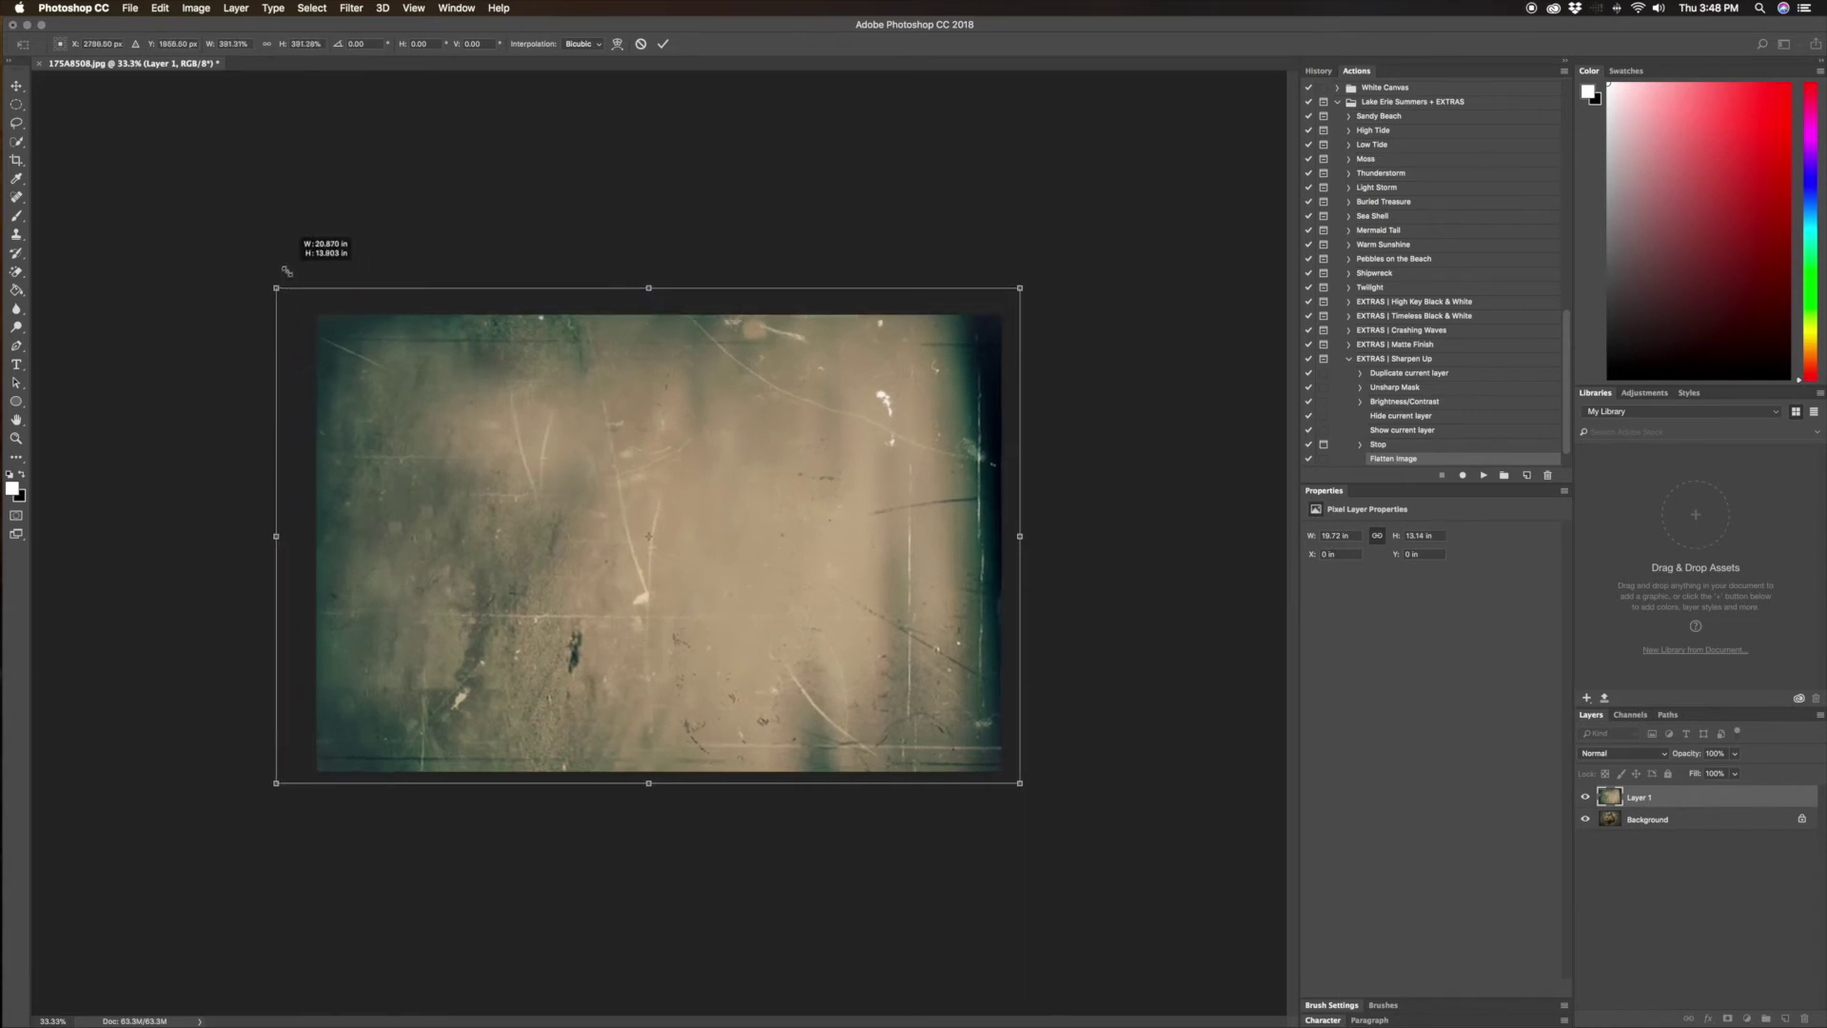
drag(287, 271, 281, 262)
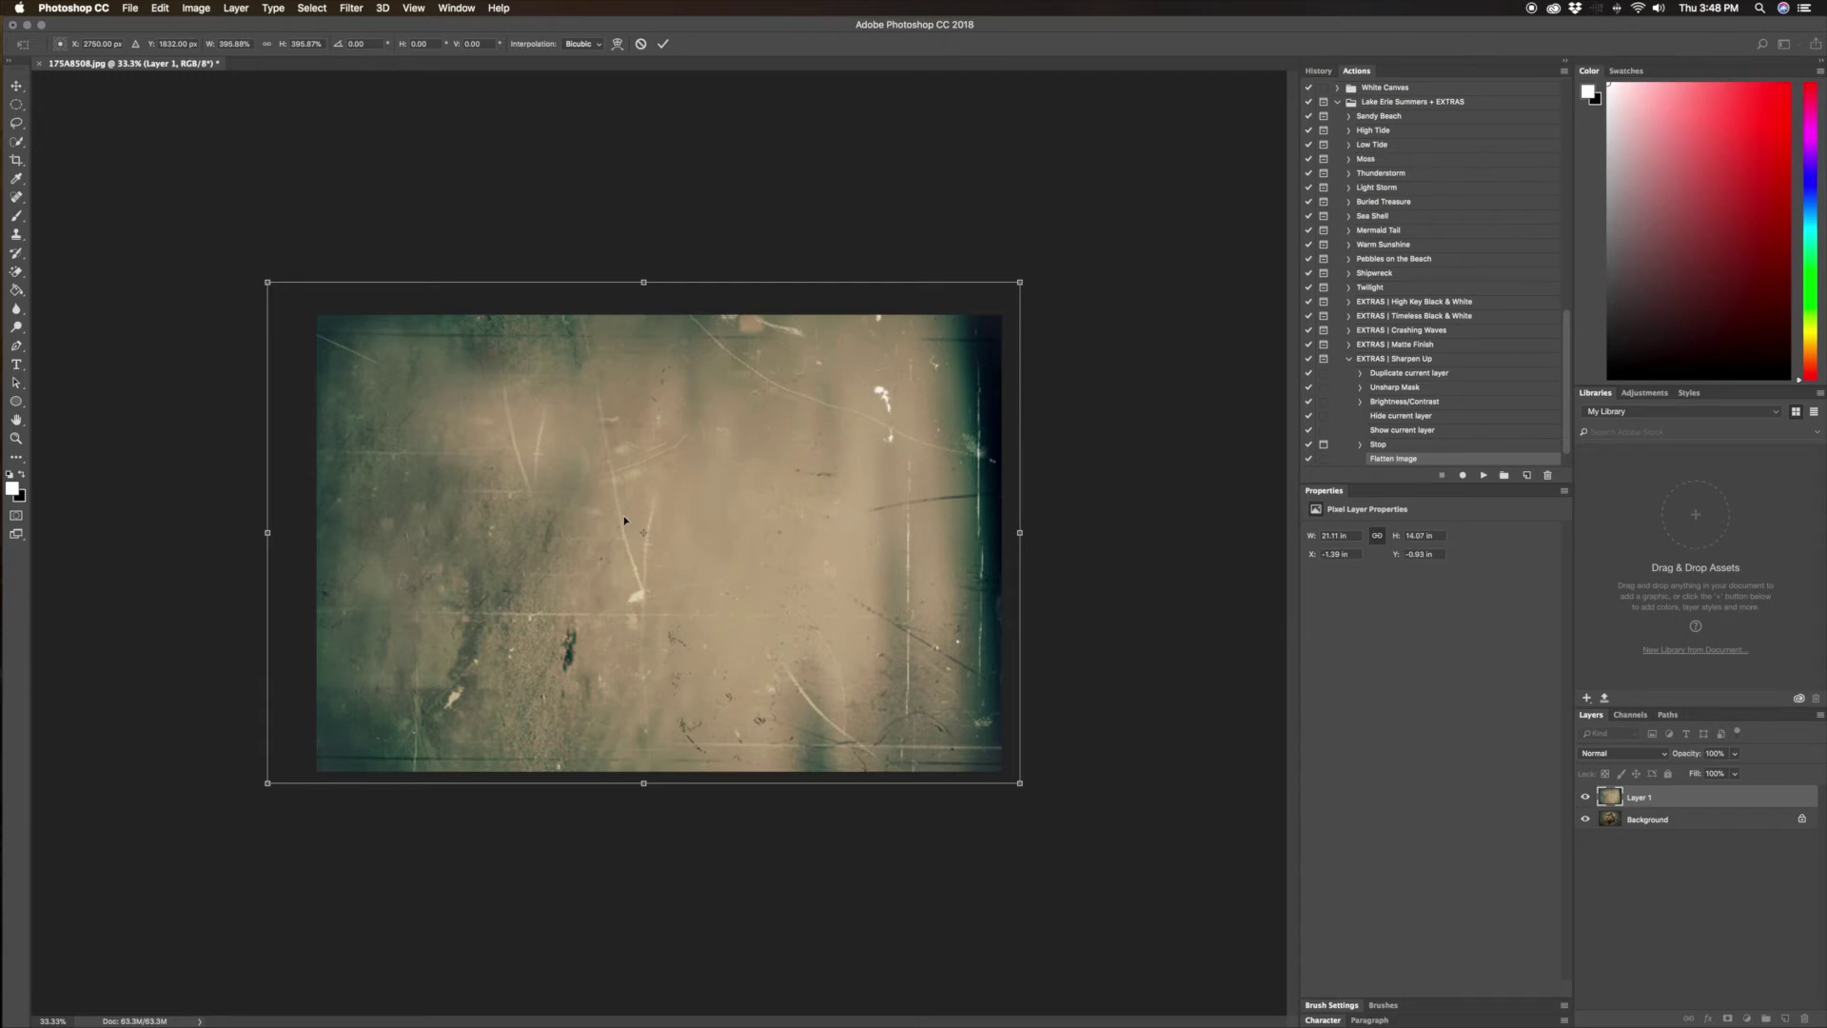
key(Return)
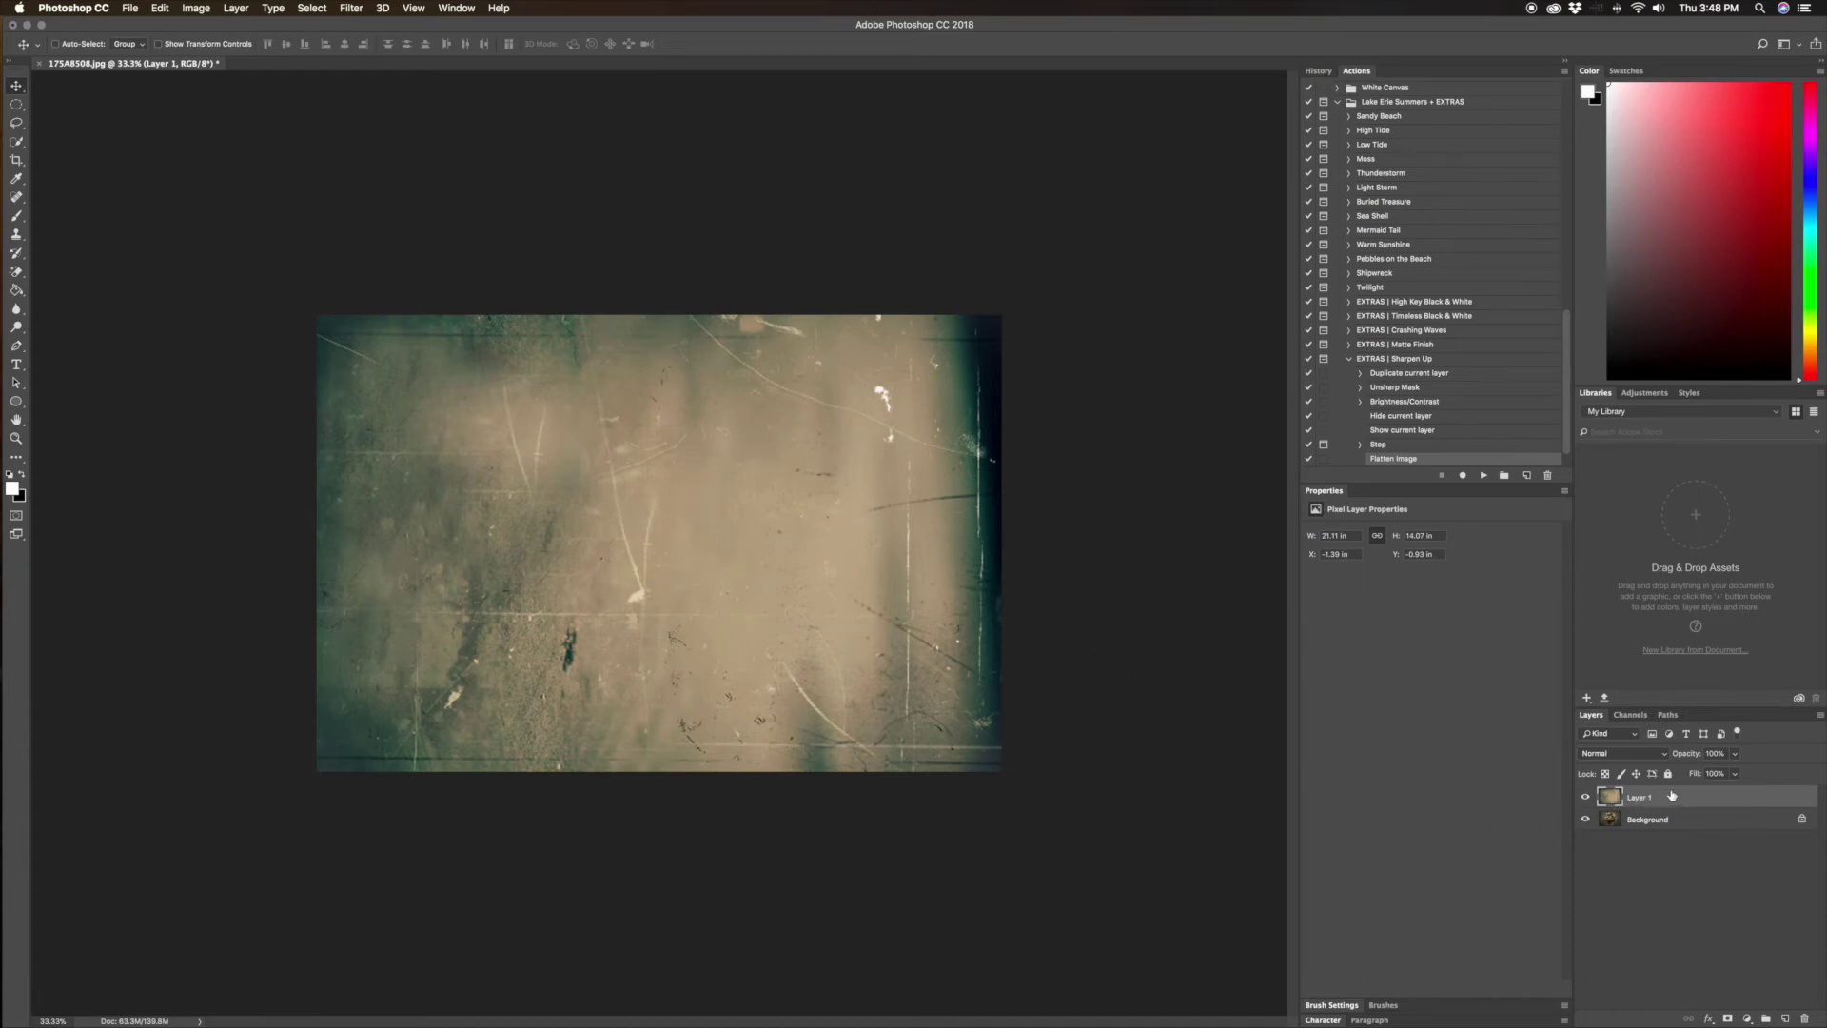
Step: Blend the texture layer in Overlay mode at 50% opacity
click(1621, 754)
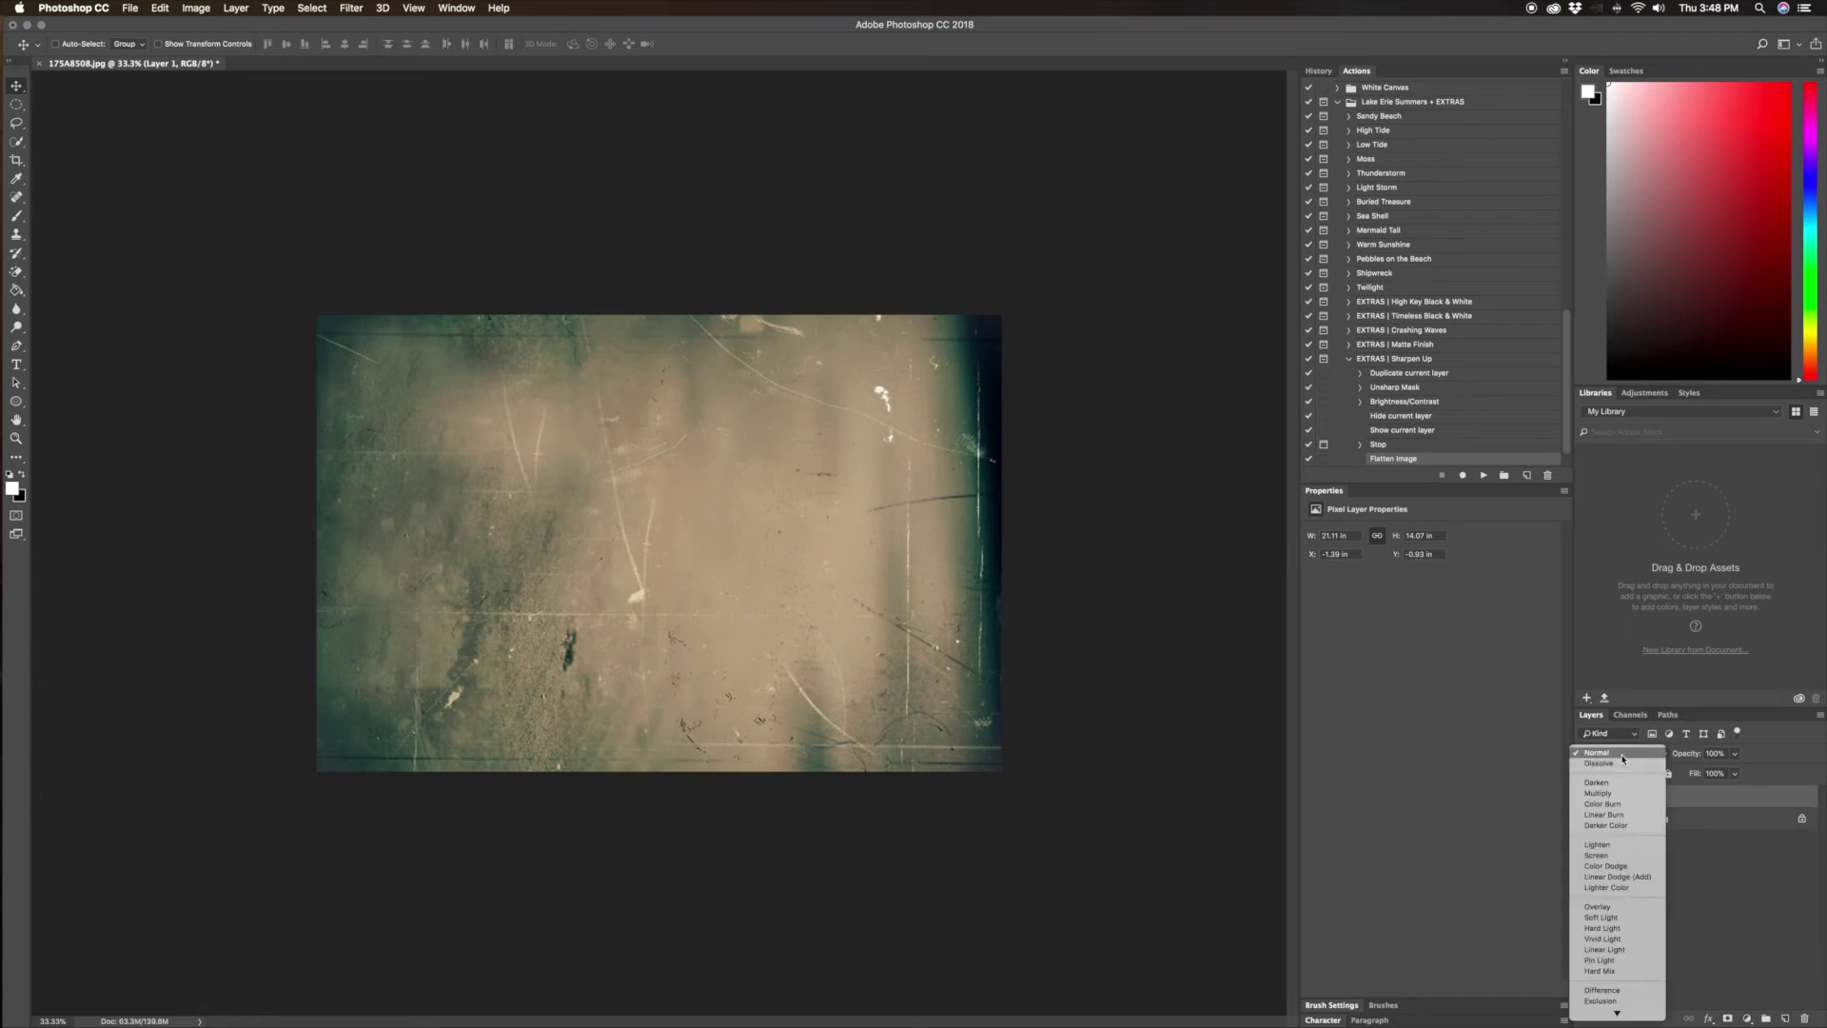
click(1614, 909)
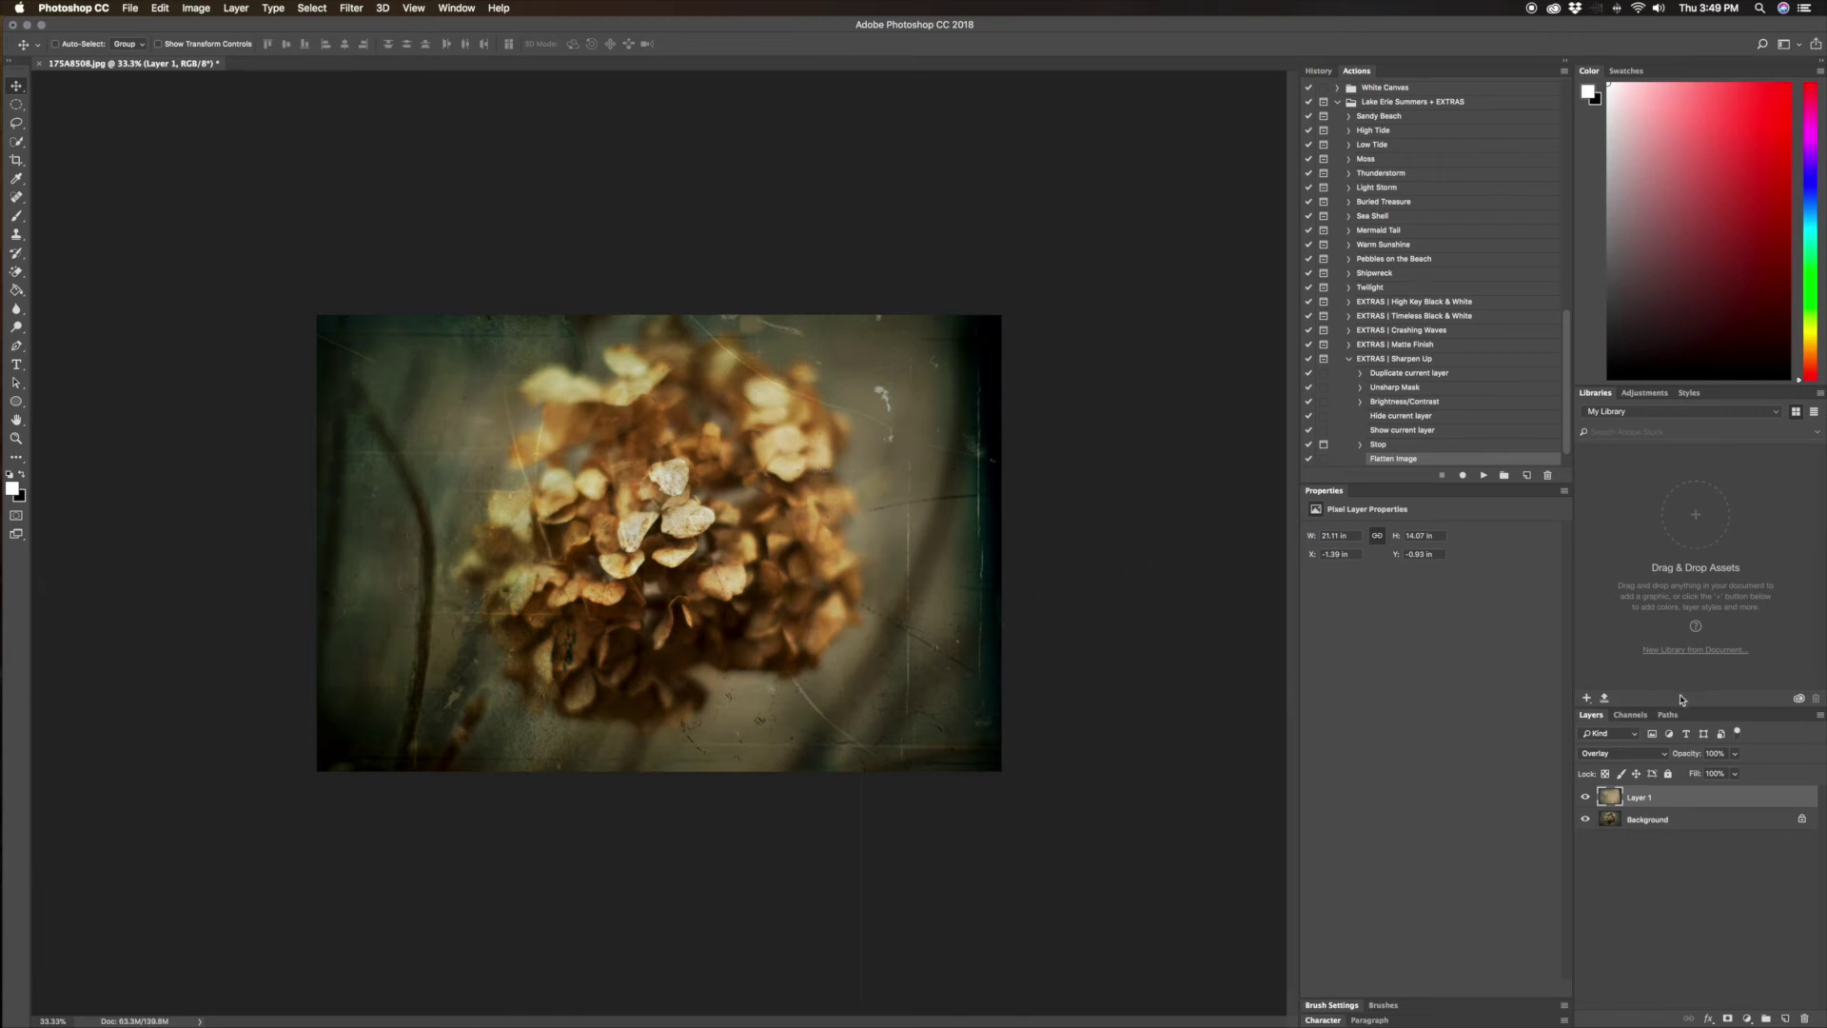
click(1735, 754)
drag(1735, 773, 1703, 774)
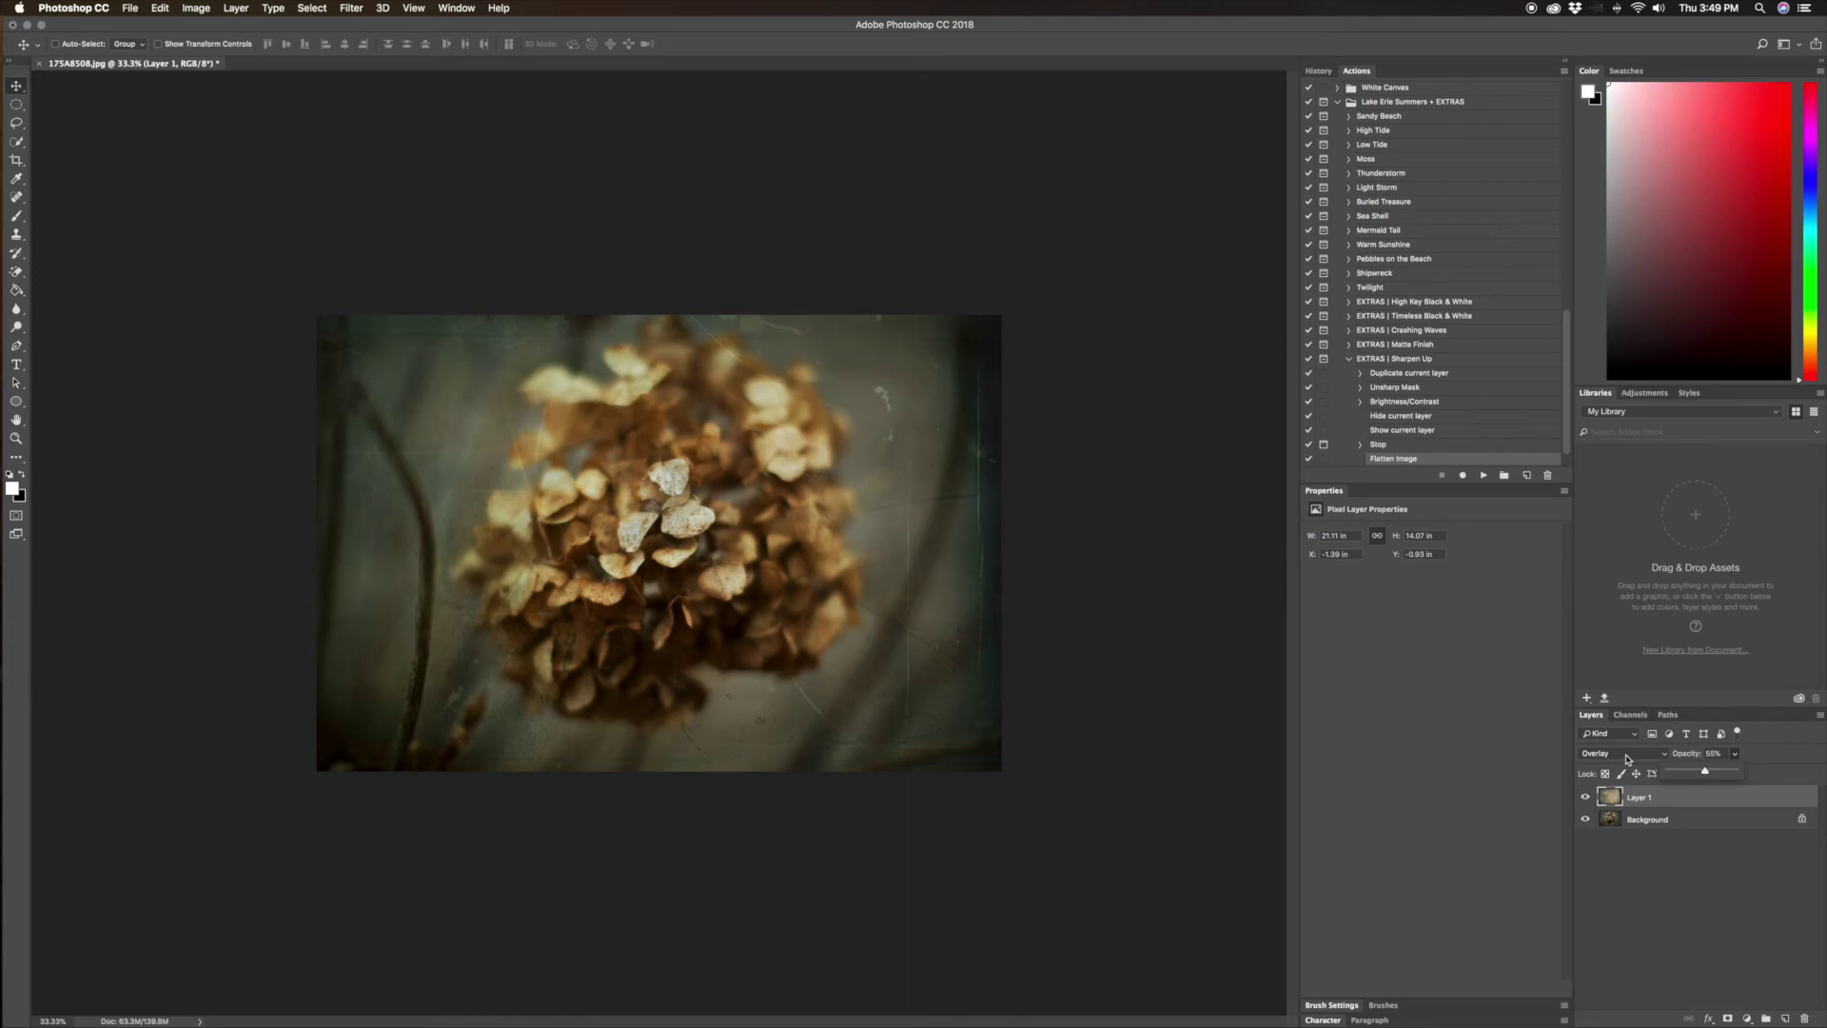
Step: Compare Soft Light and Hard Light, settle back on Overlay, and add a white layer mask
click(1627, 758)
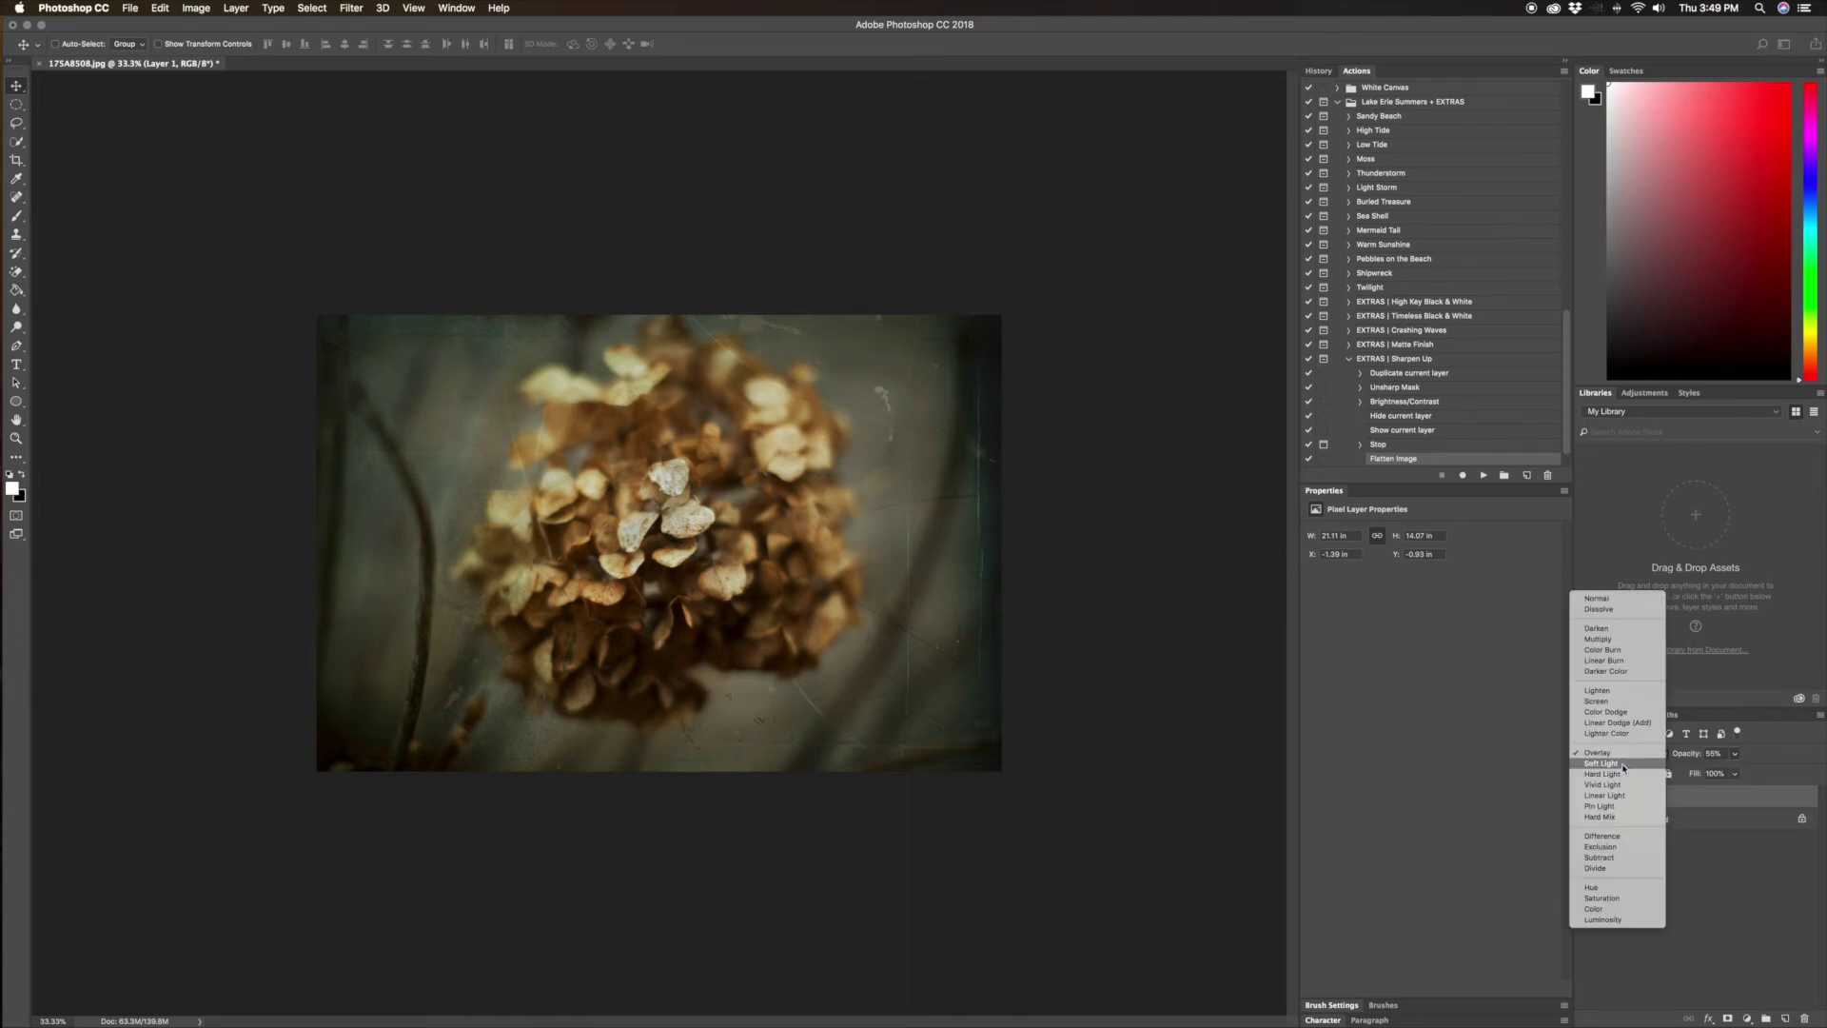
click(1624, 766)
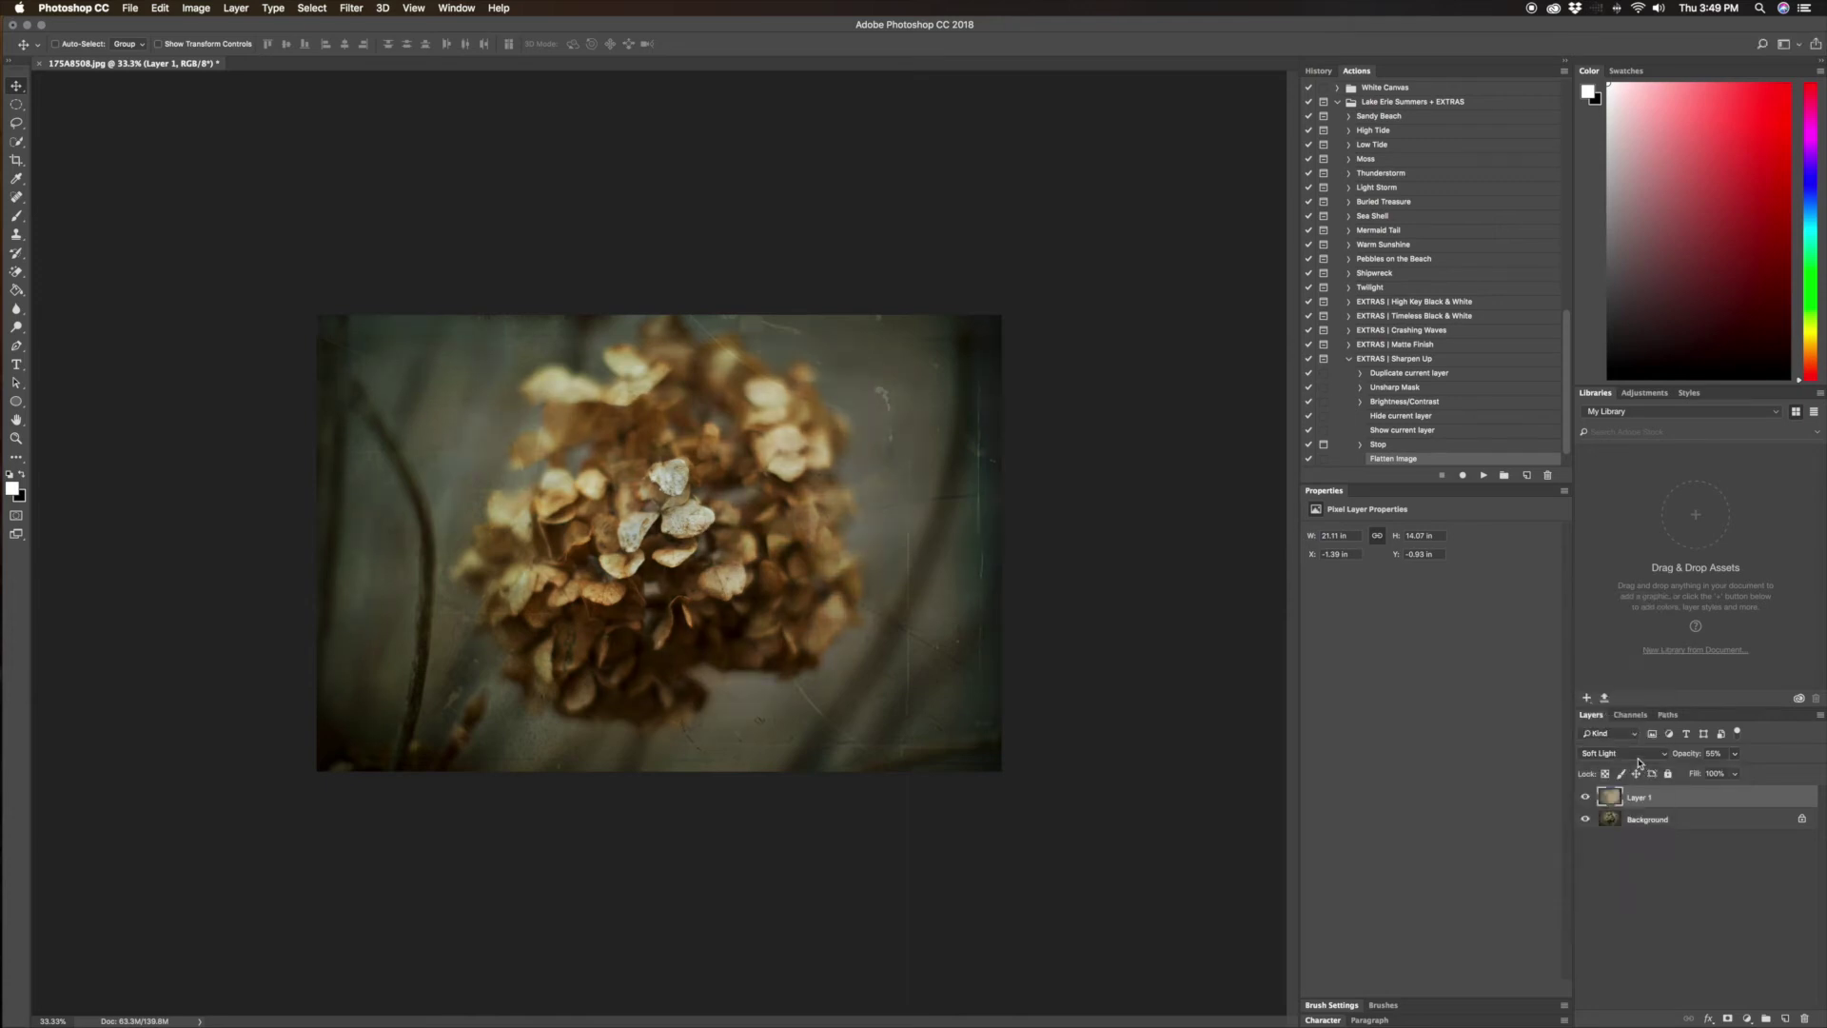
click(1641, 758)
click(1634, 765)
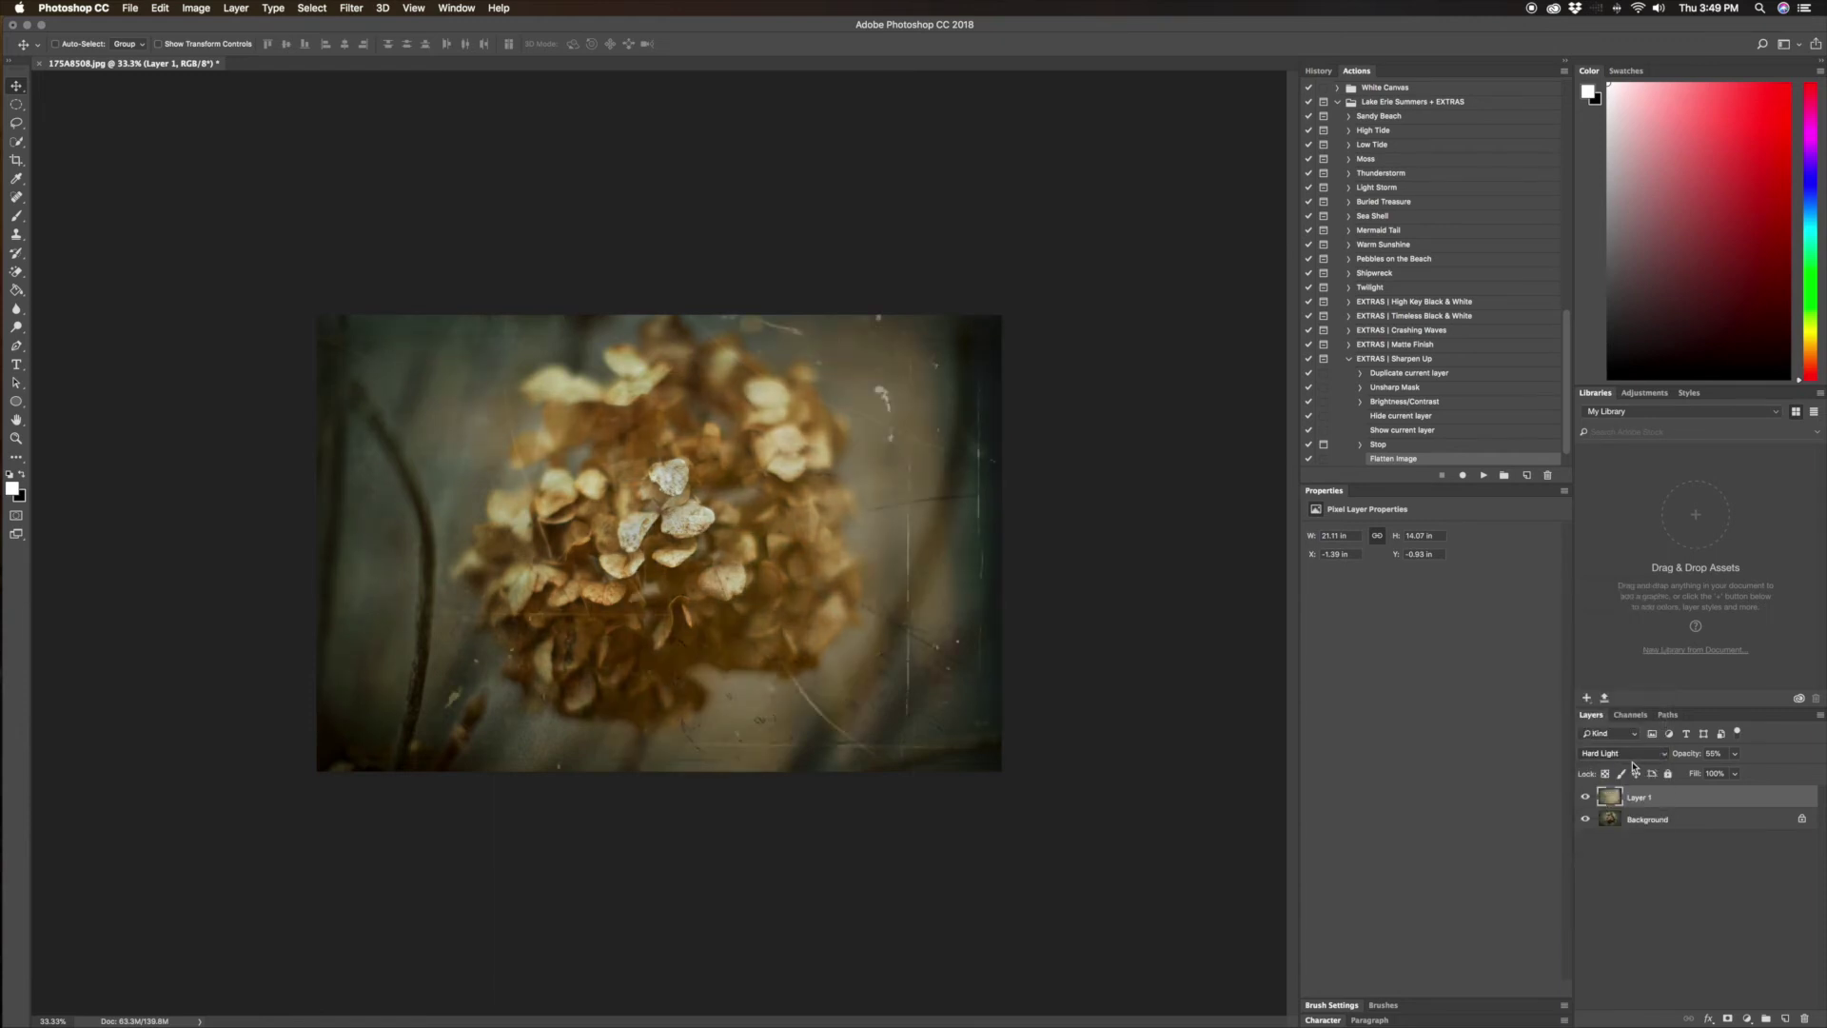
click(1634, 764)
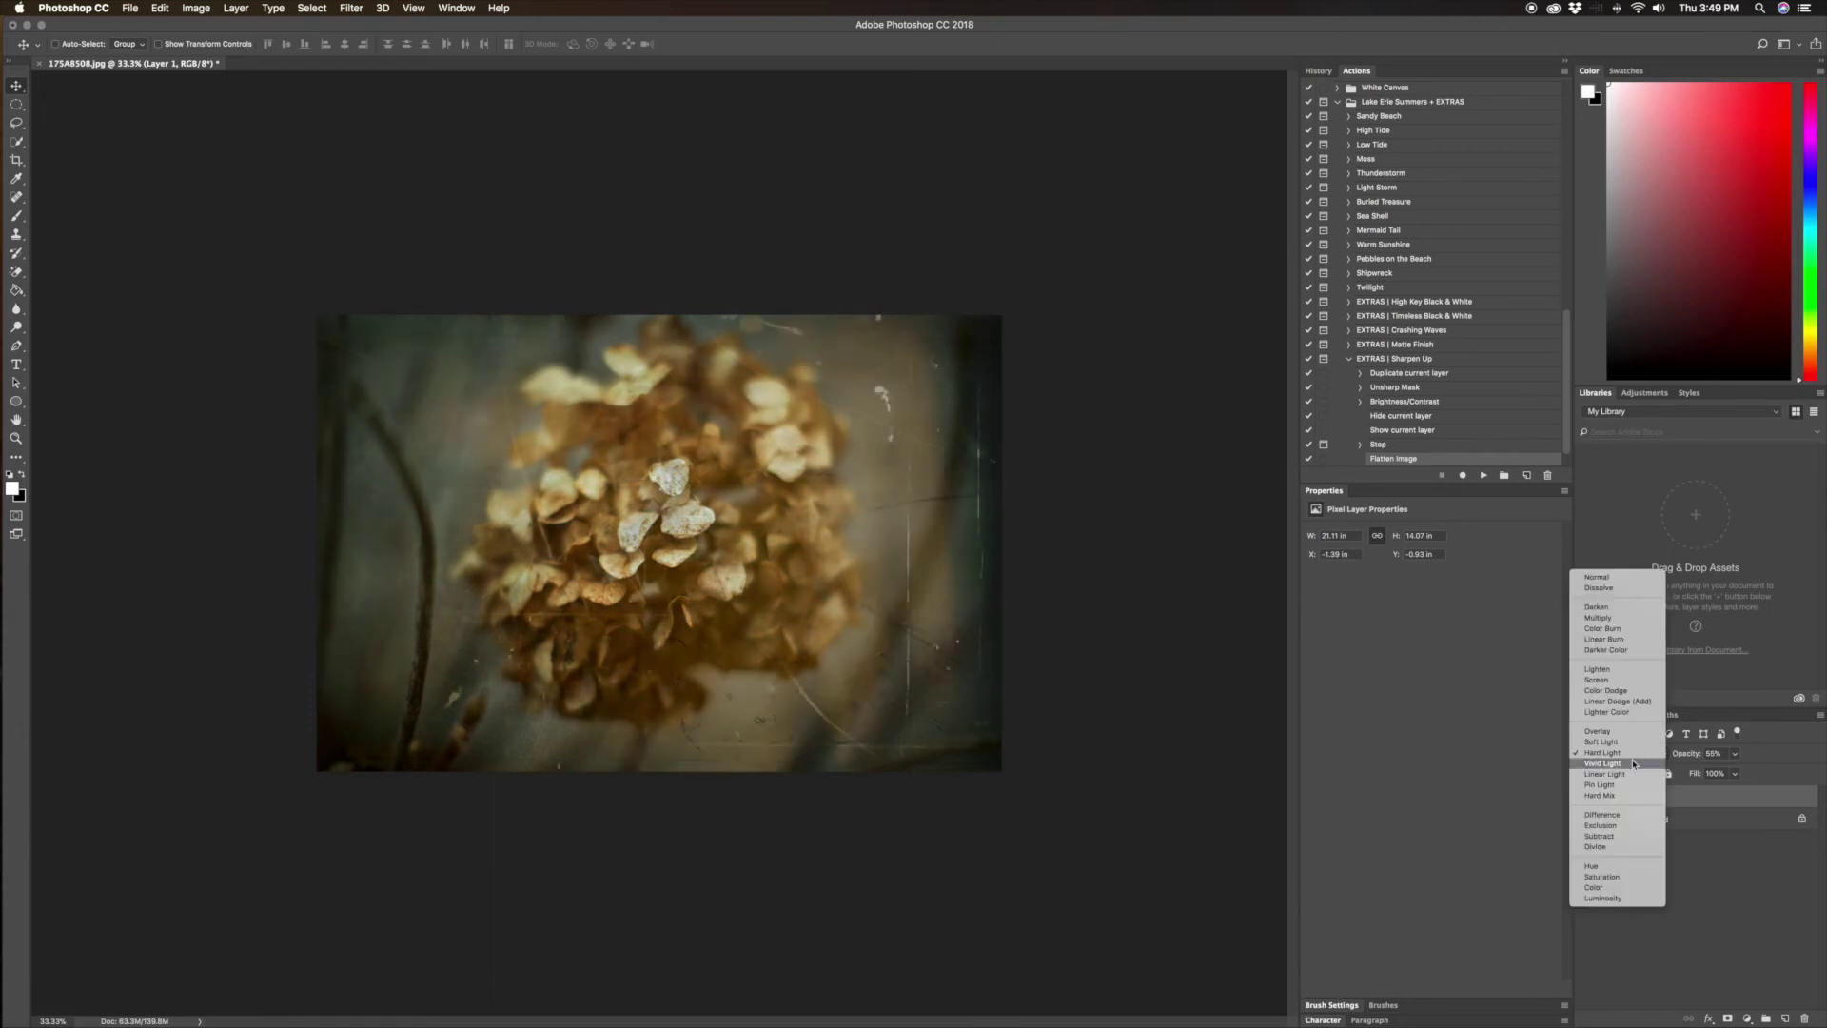
click(1609, 731)
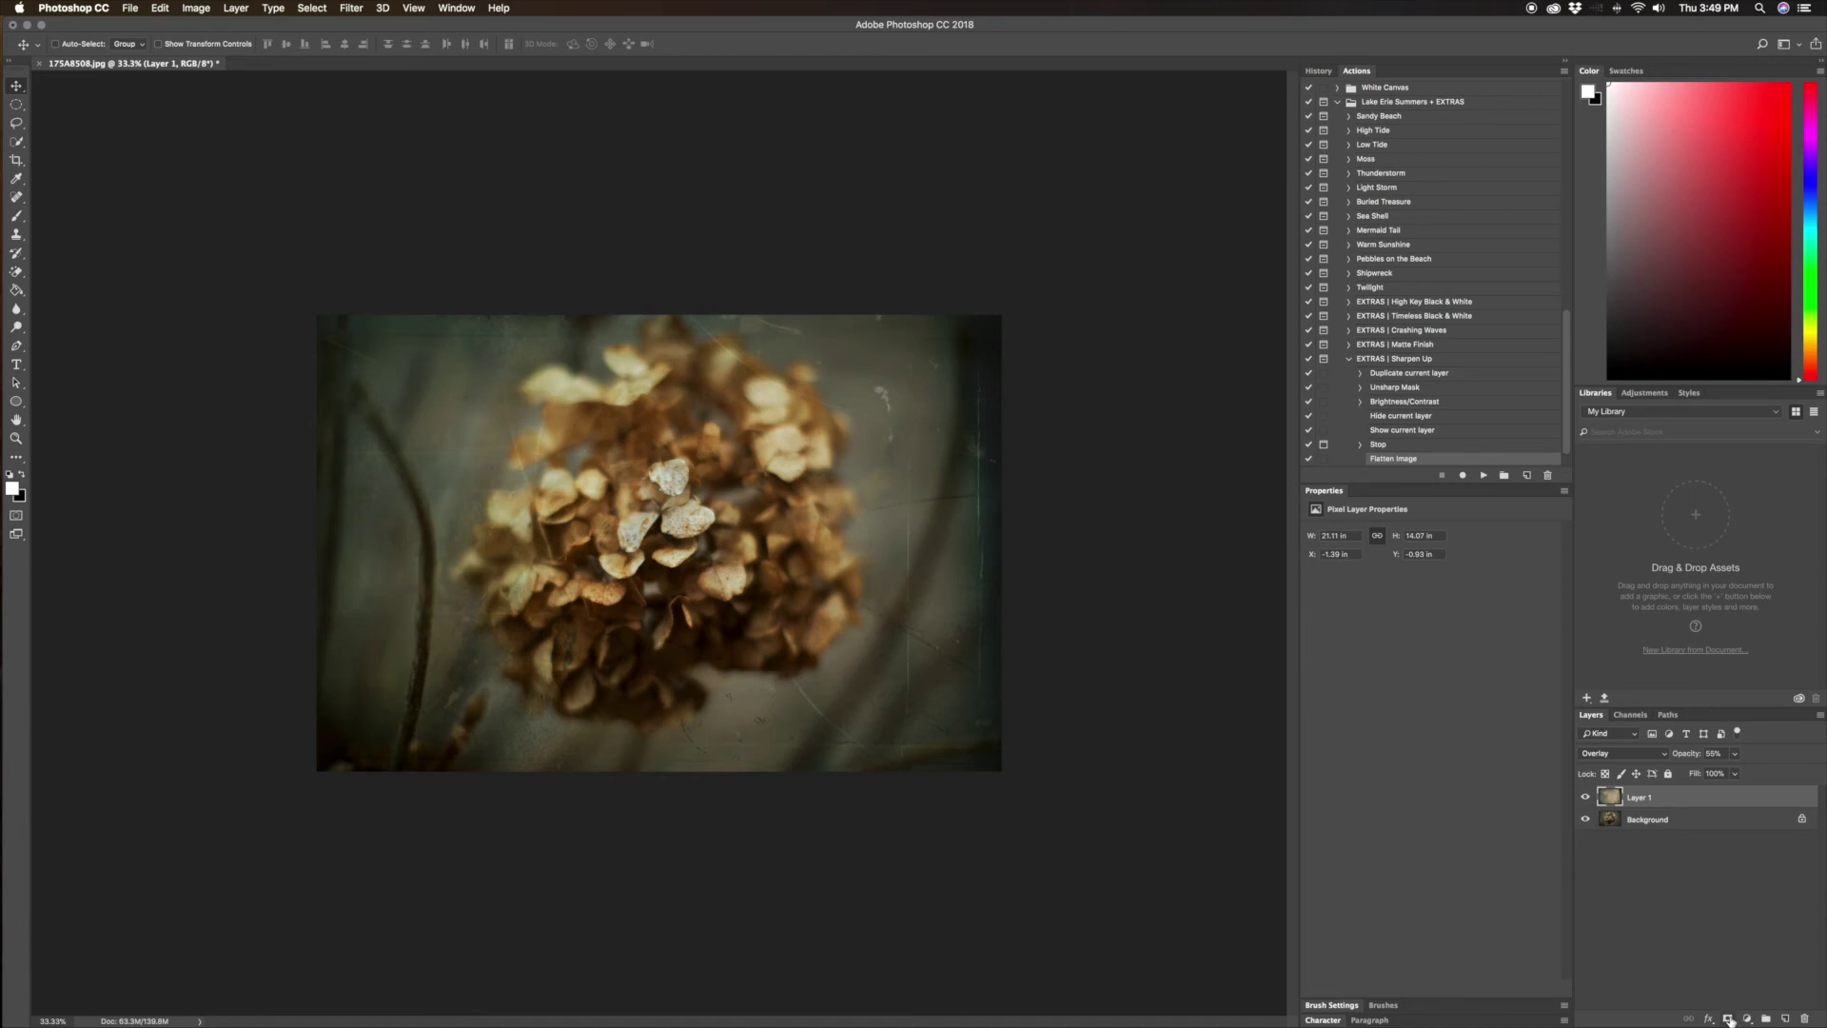
click(1728, 1018)
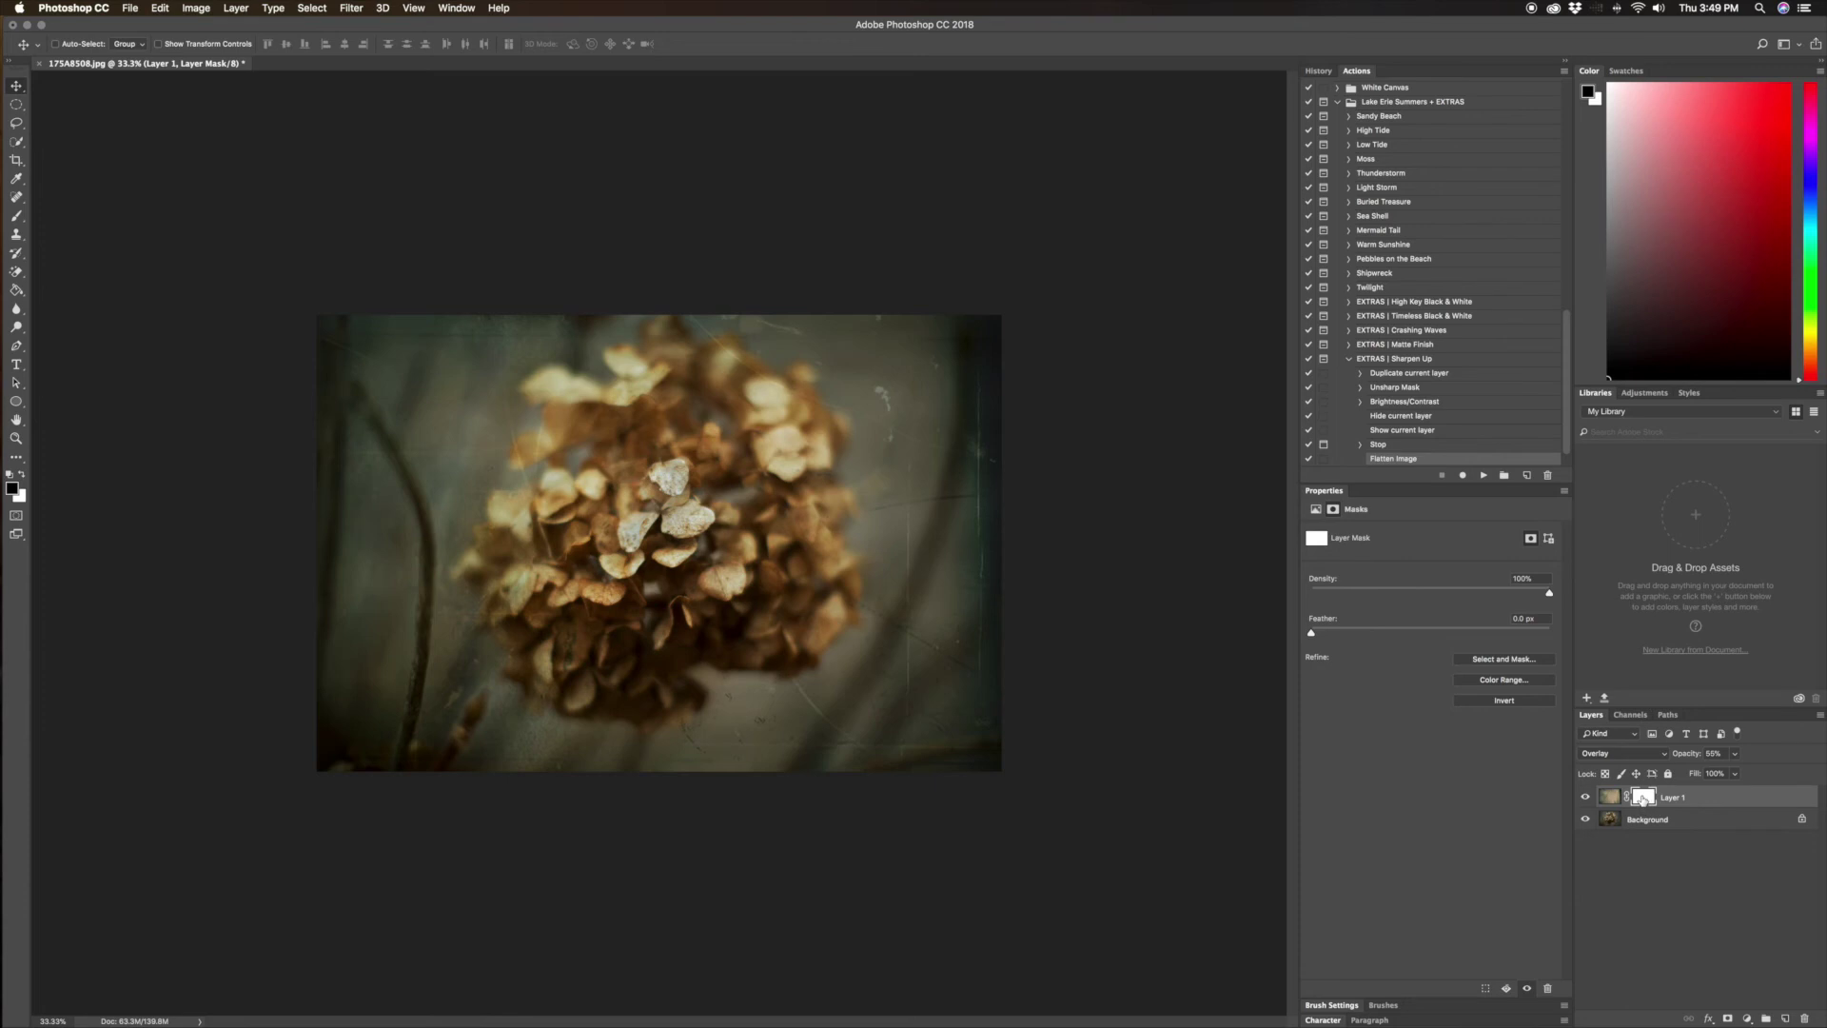
Step: Set up a 444 px soft round brush with slightly raised opacity
click(16, 215)
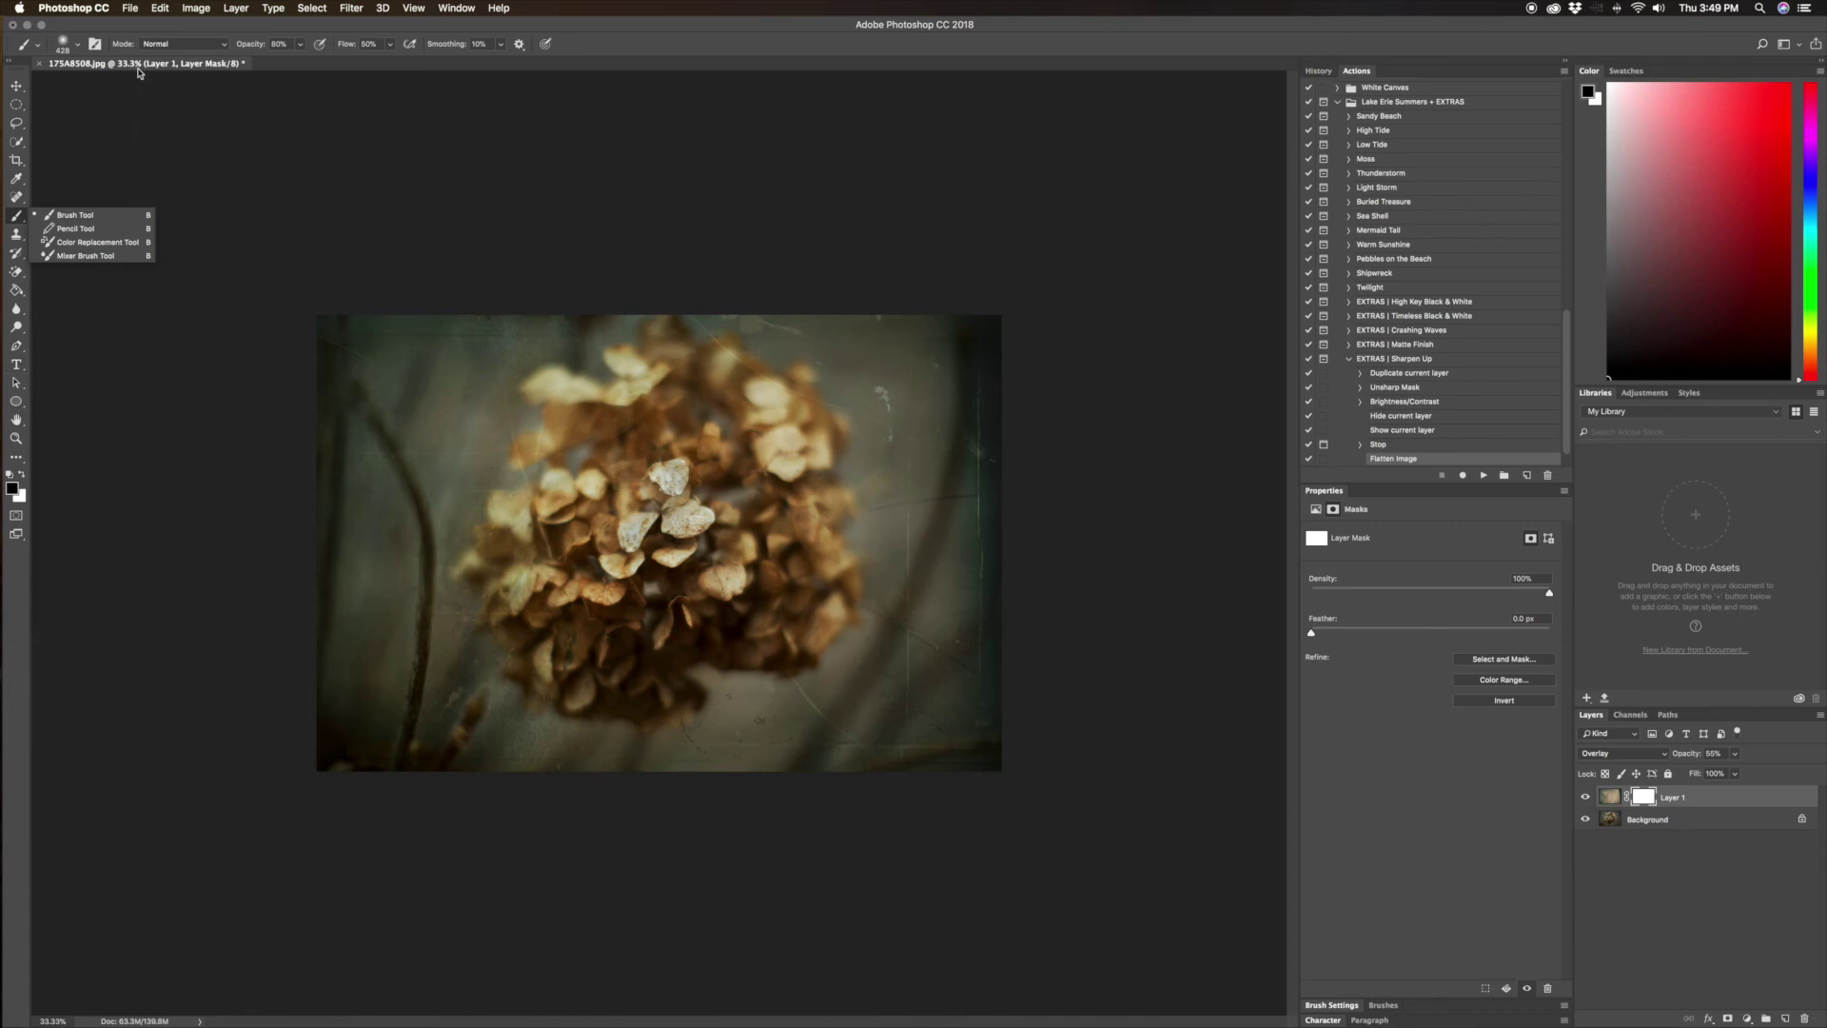
drag(254, 50, 256, 49)
click(78, 43)
drag(160, 92, 163, 93)
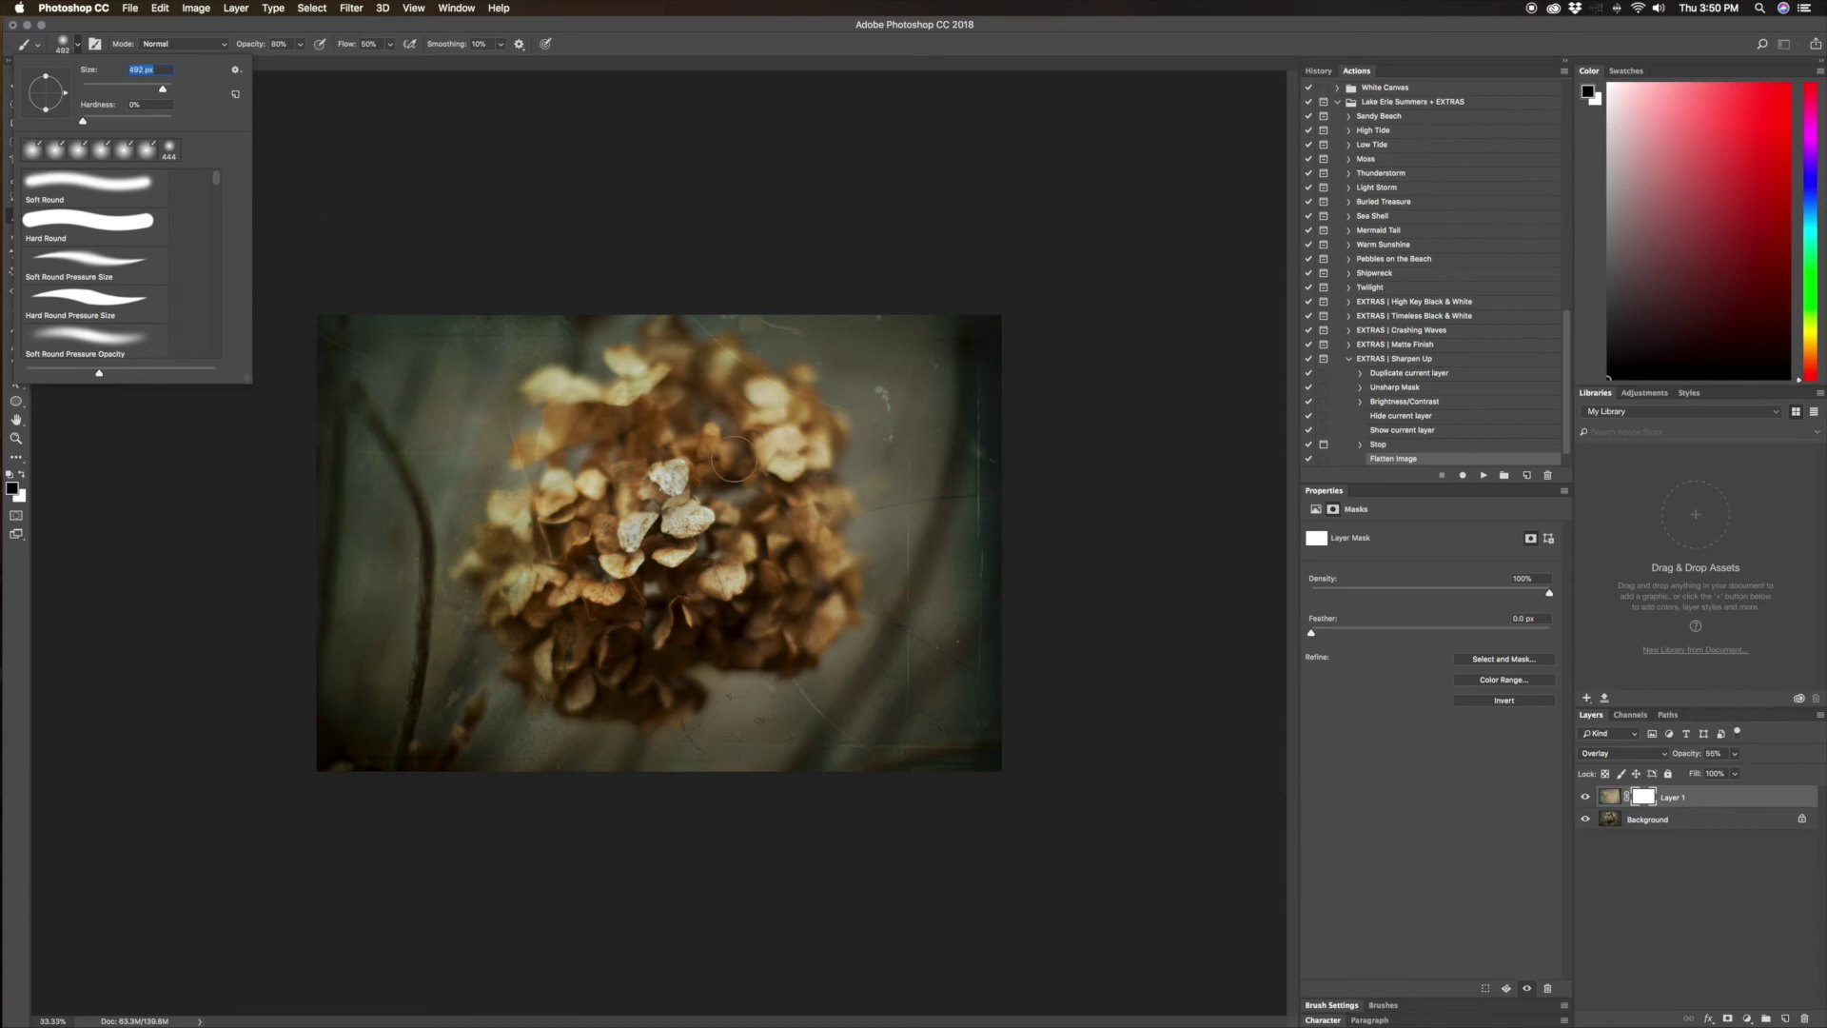
key(Return)
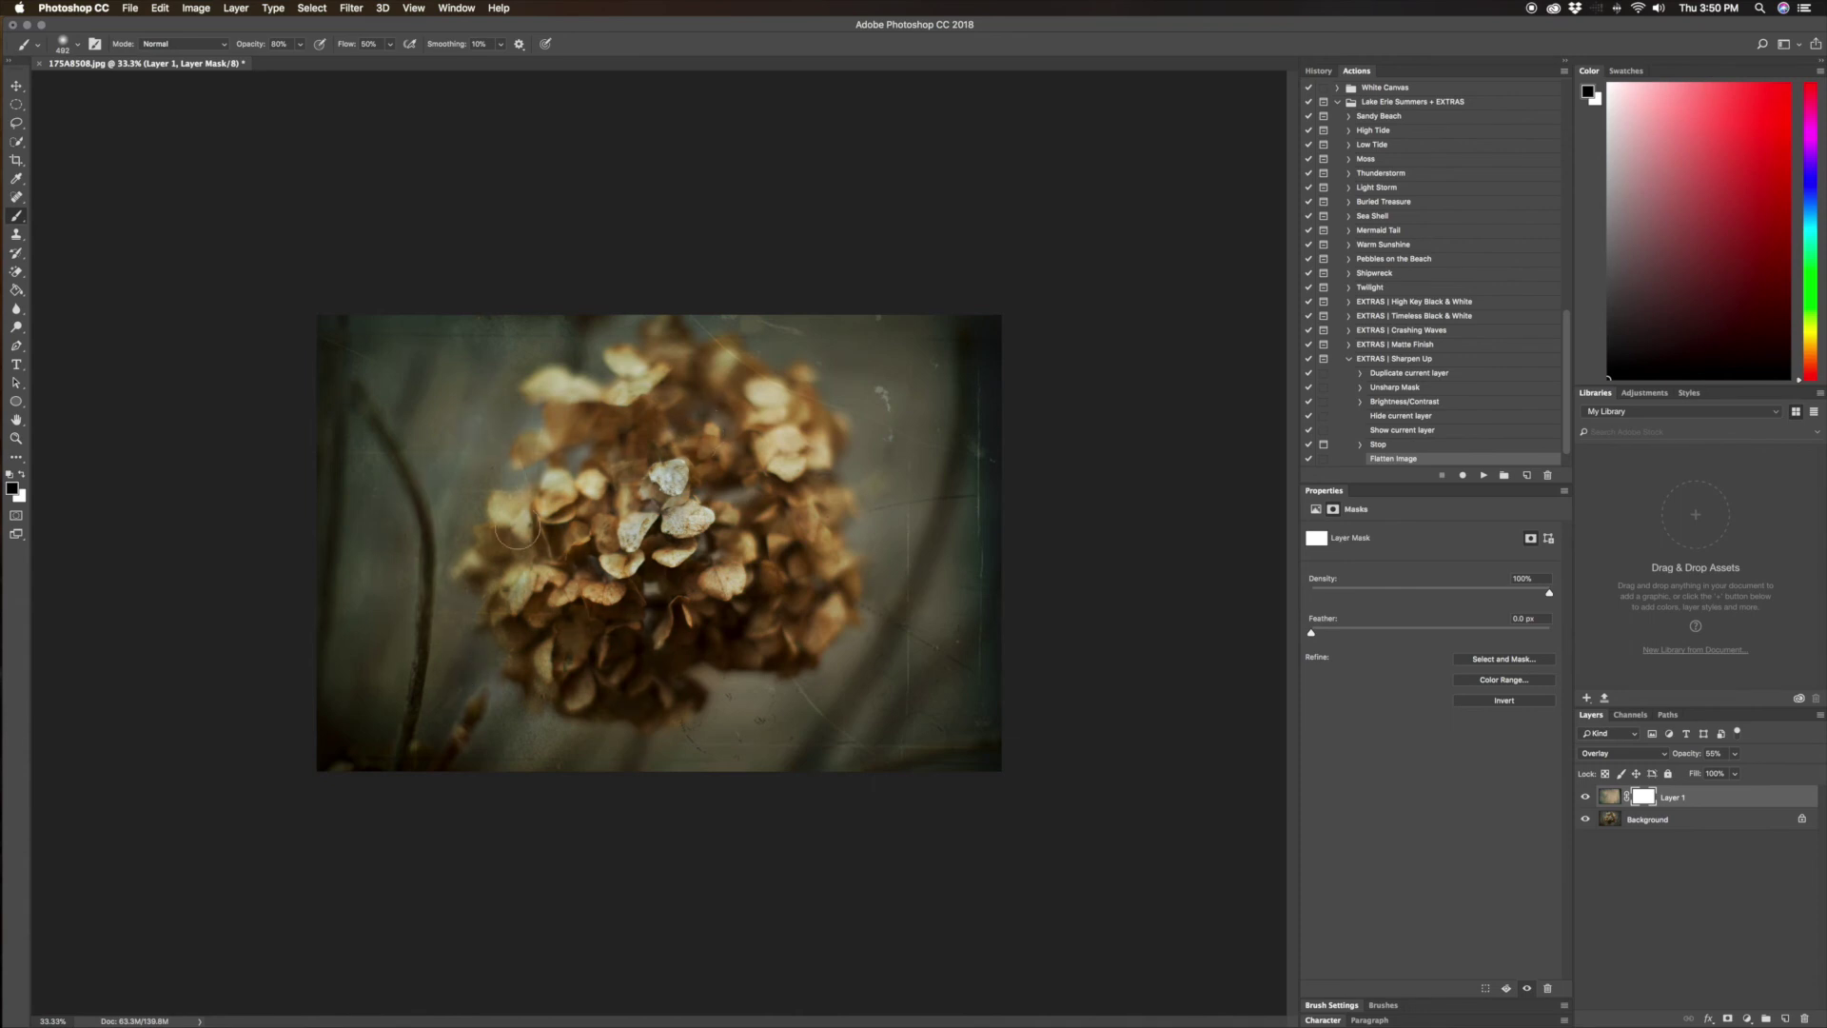
Step: Paint black on the mask over the blossoms and along the right edge to fade the scratches
click(876, 409)
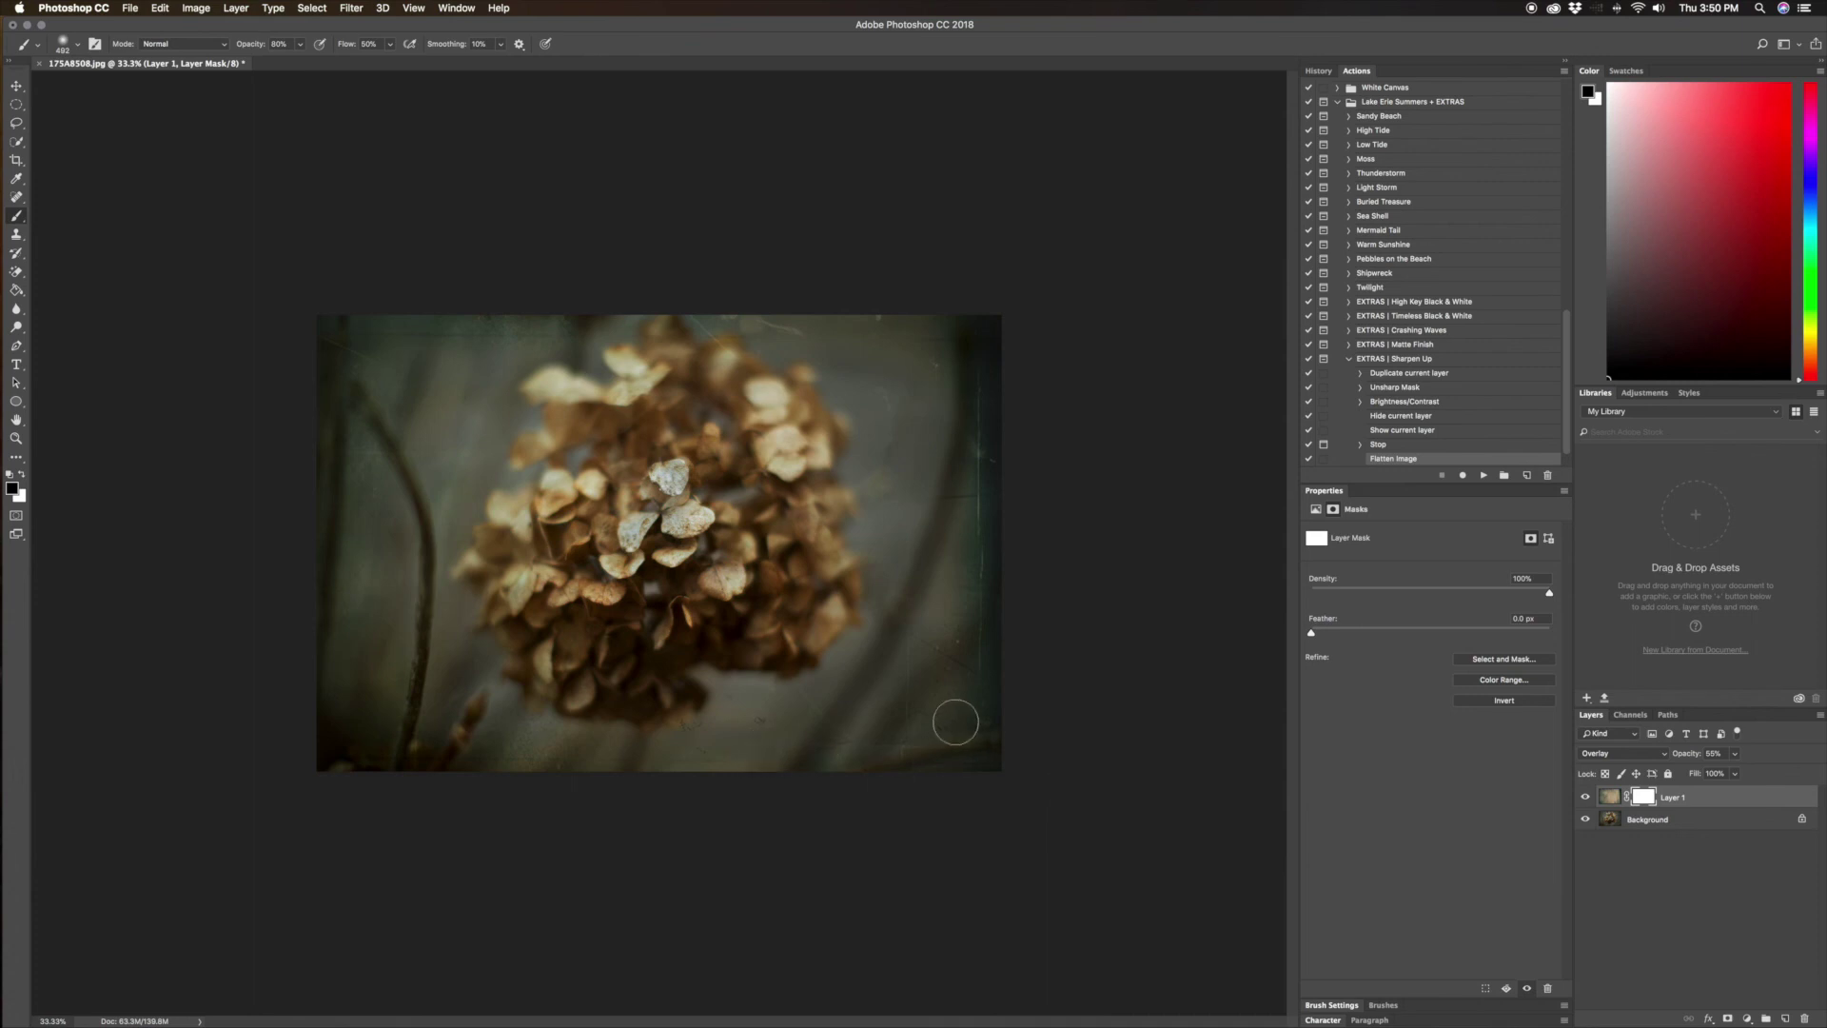
drag(961, 447, 980, 656)
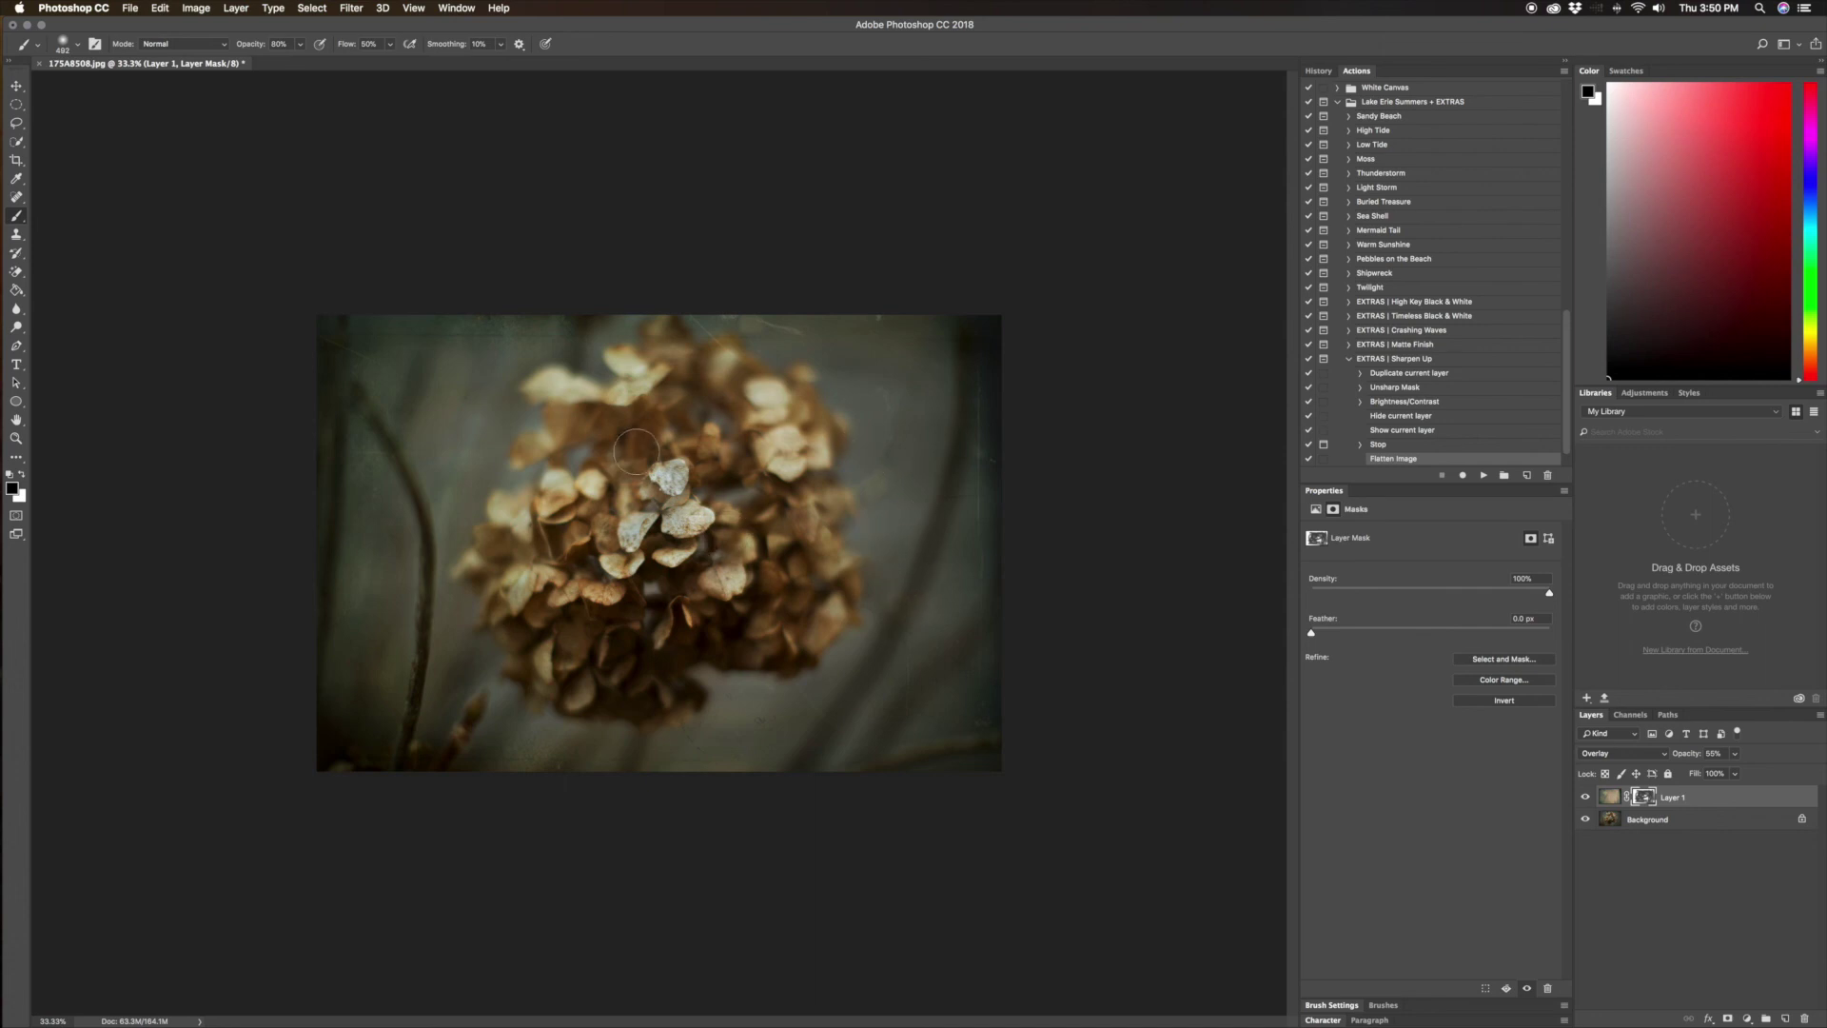
click(226, 6)
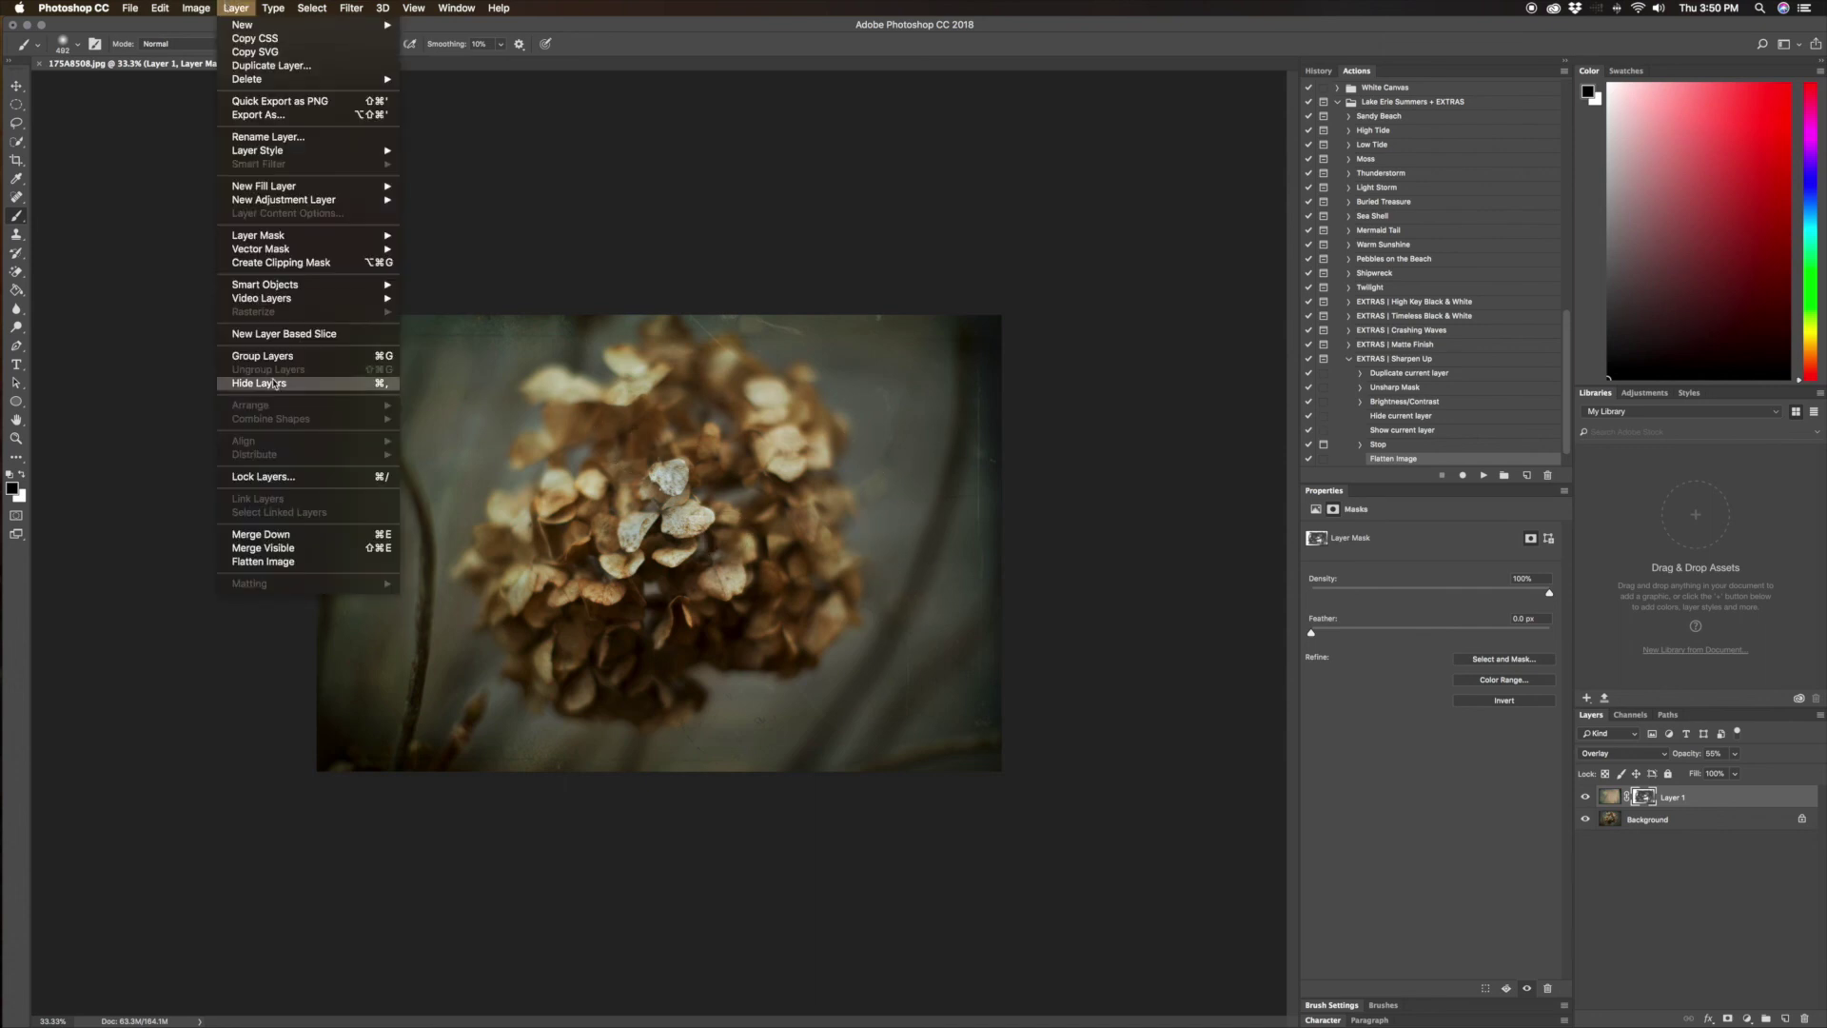
Step: Flatten the masked film texture and hydrangea photo with Layer > Flatten Image
click(309, 563)
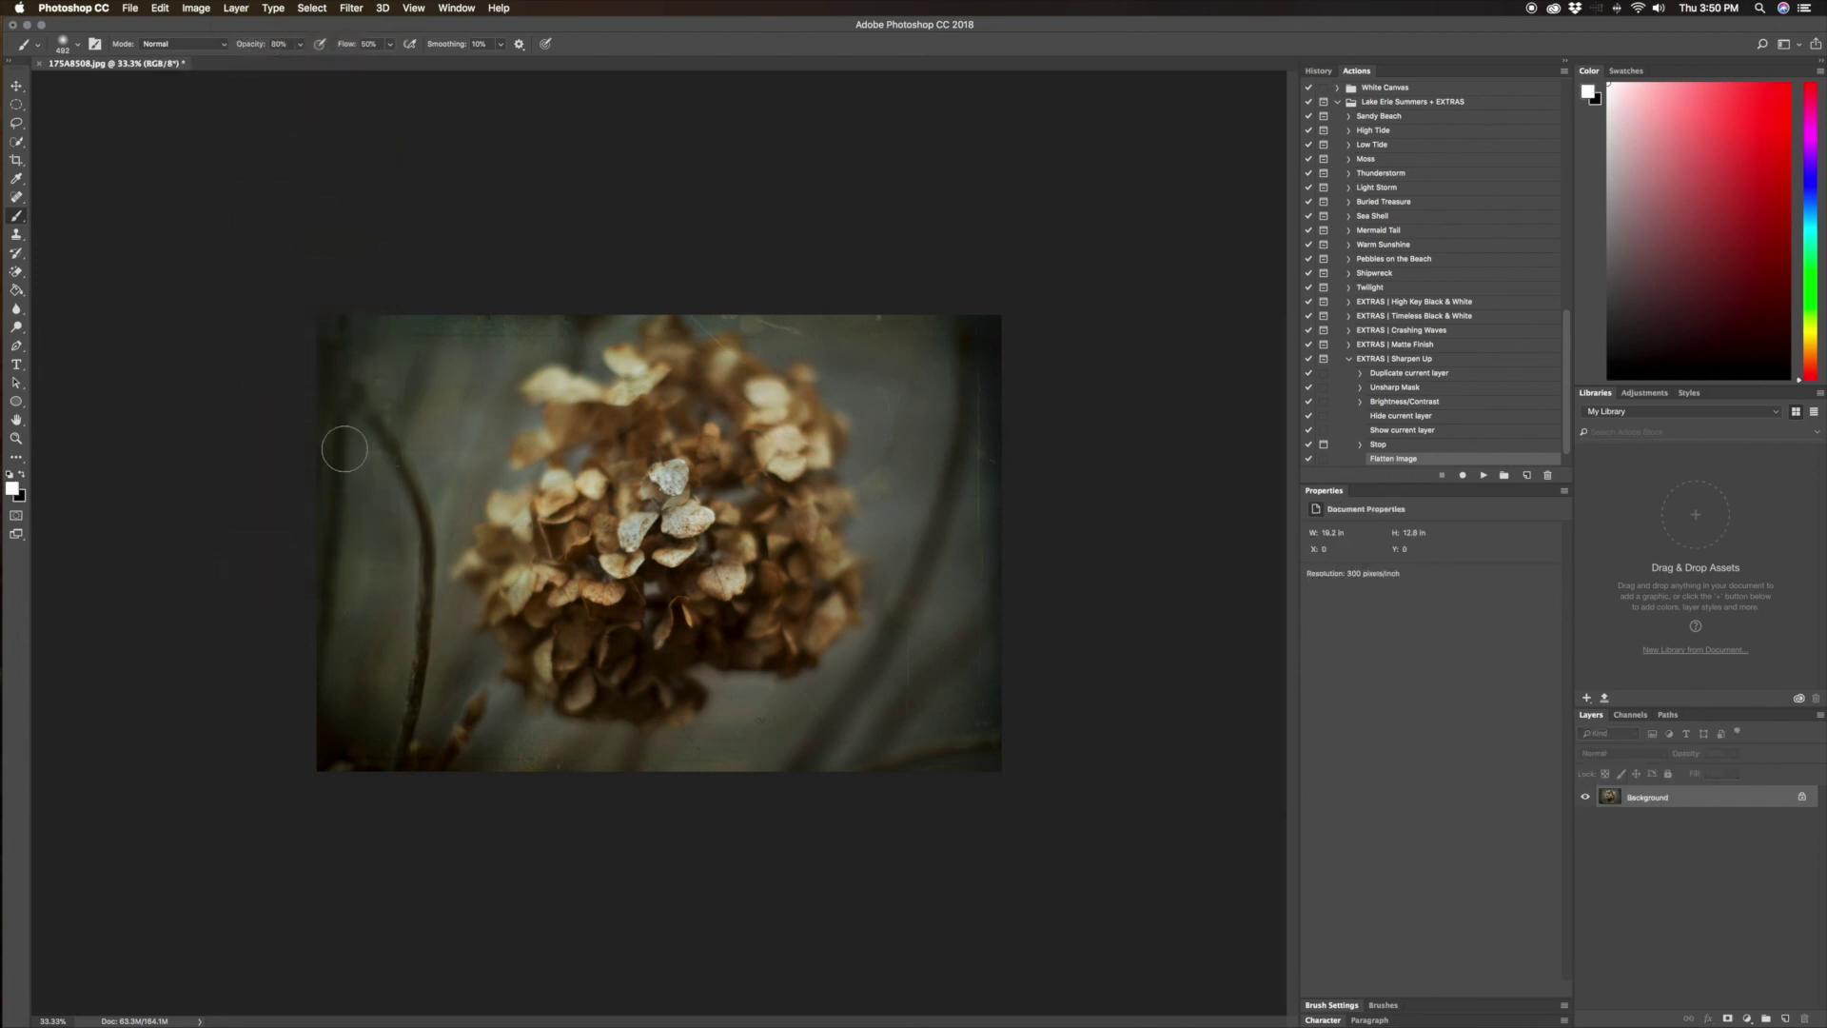